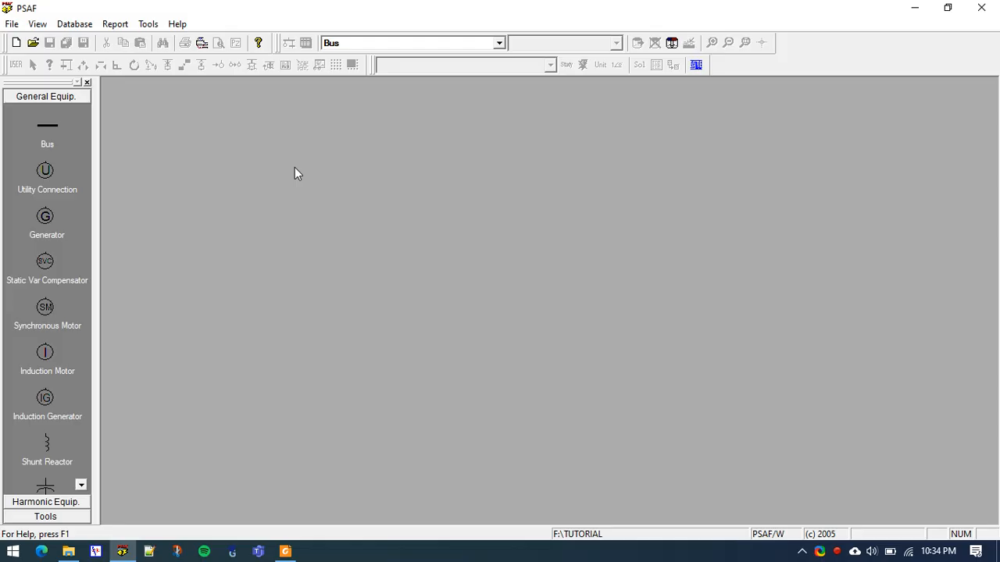
# View the program's version and revision information
pyautogui.click(177, 24)
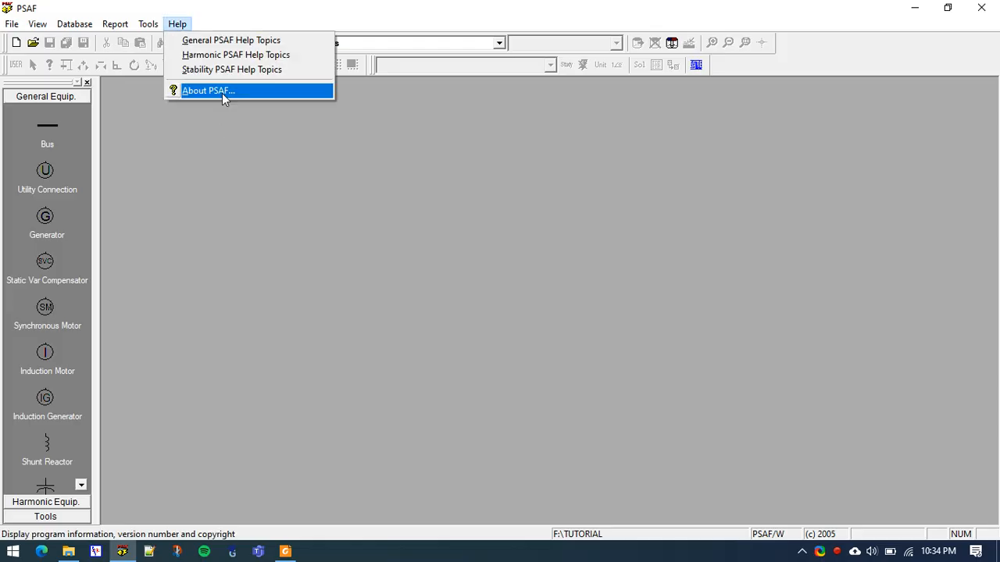
pyautogui.click(222, 93)
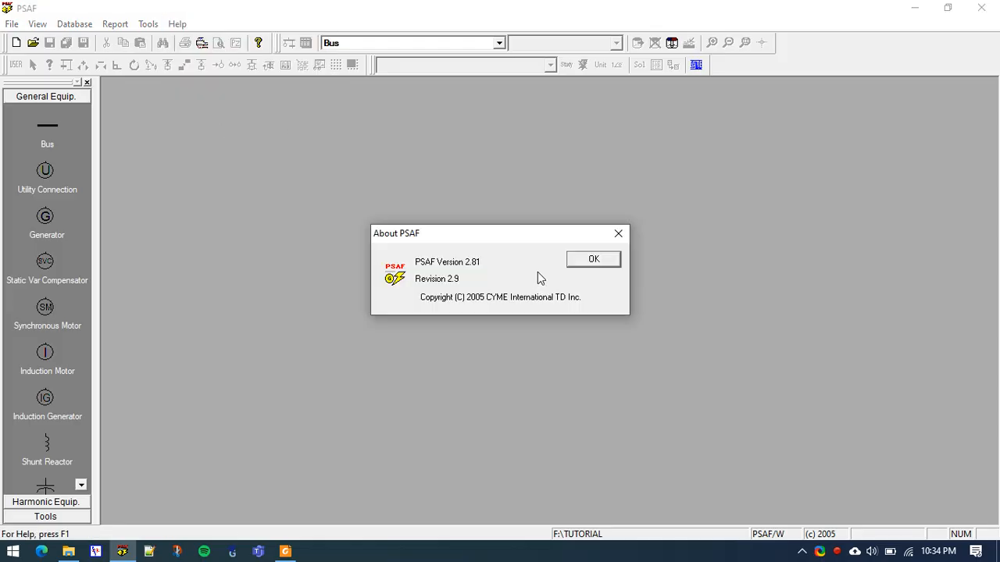
pyautogui.click(618, 232)
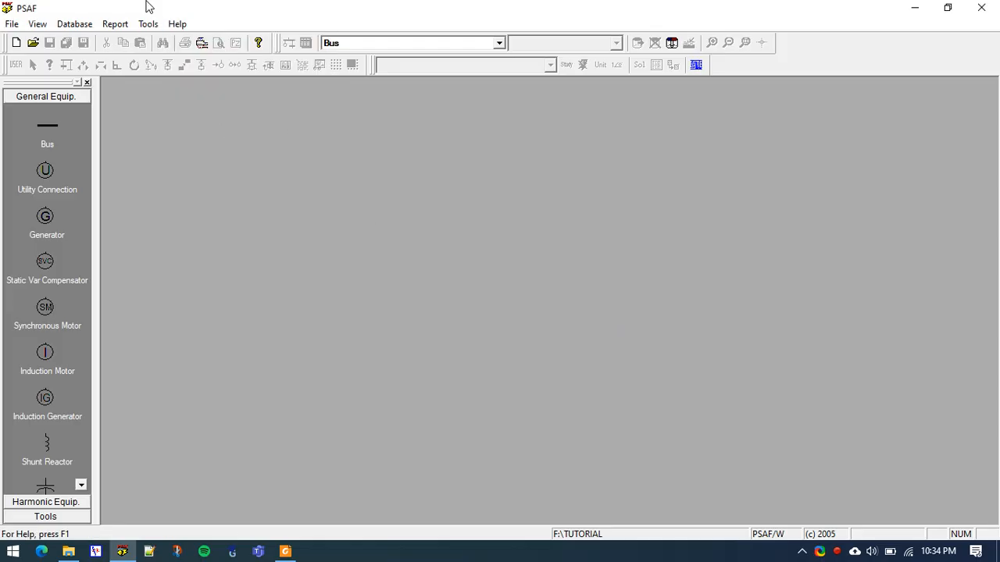
# Check the NETWORK directory path in the preferences against the TUTORIAL folder in File Explorer
pyautogui.click(10, 24)
pyautogui.click(31, 126)
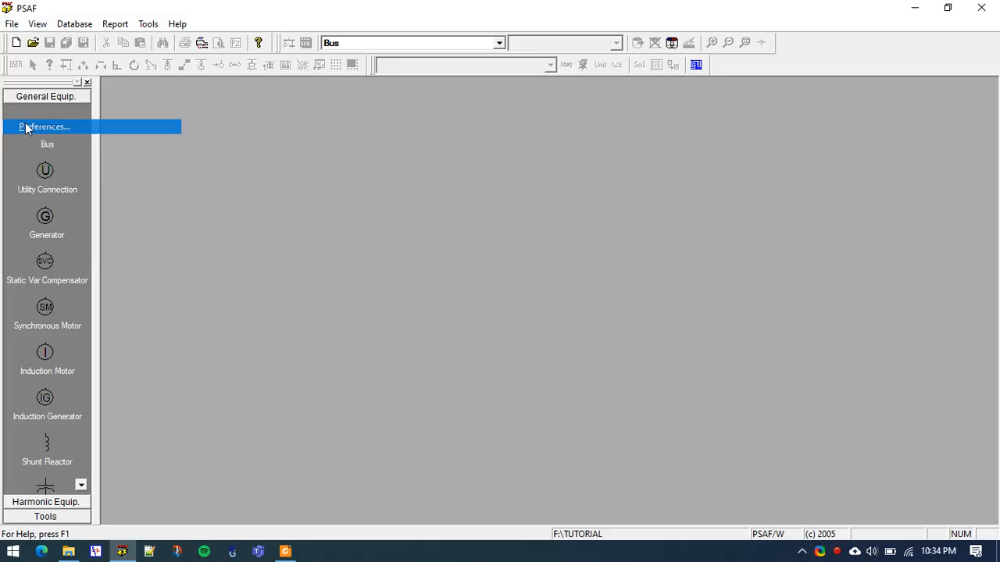
pyautogui.click(351, 164)
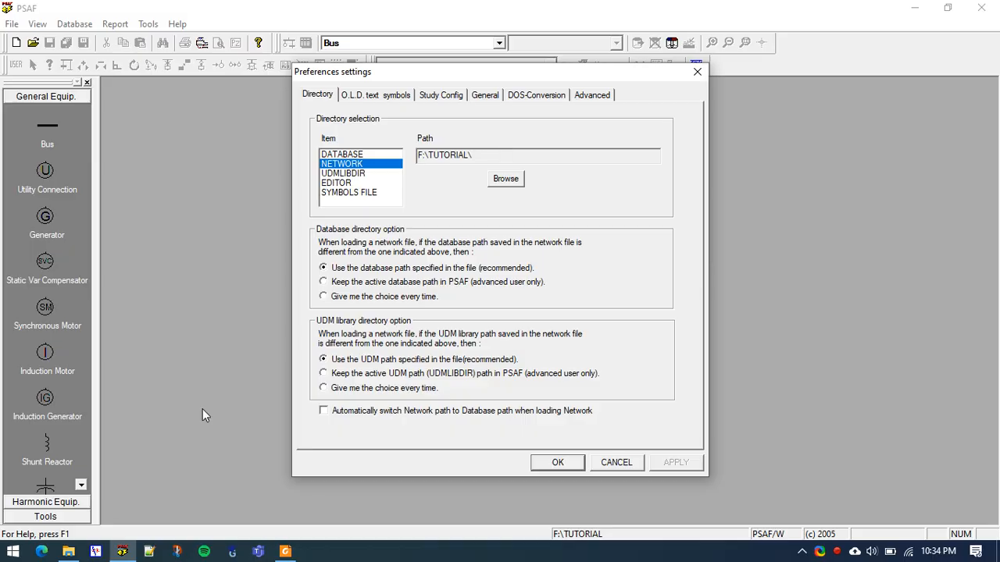
pyautogui.click(68, 551)
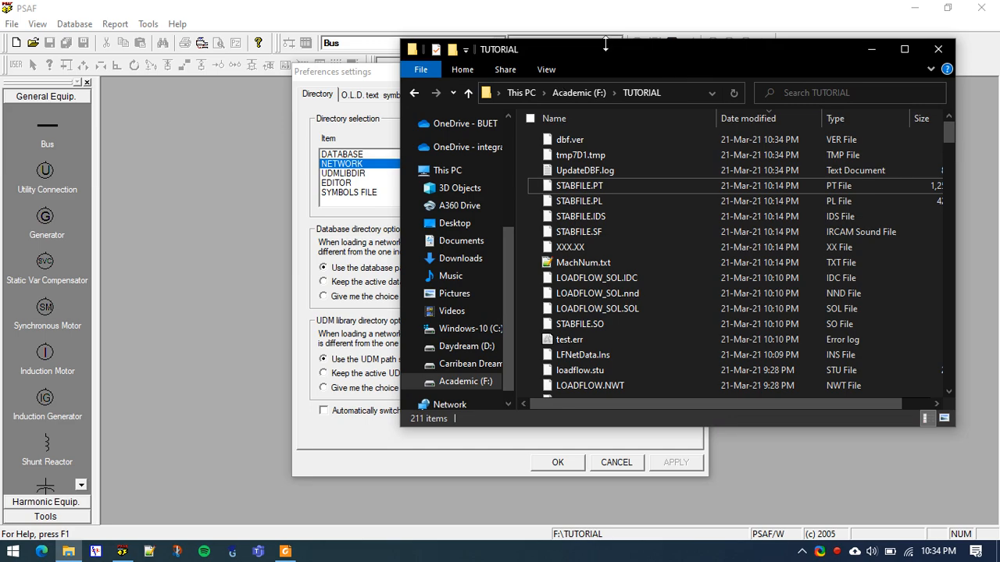
pyautogui.moveTo(591, 53); pyautogui.dragTo(457, 90)
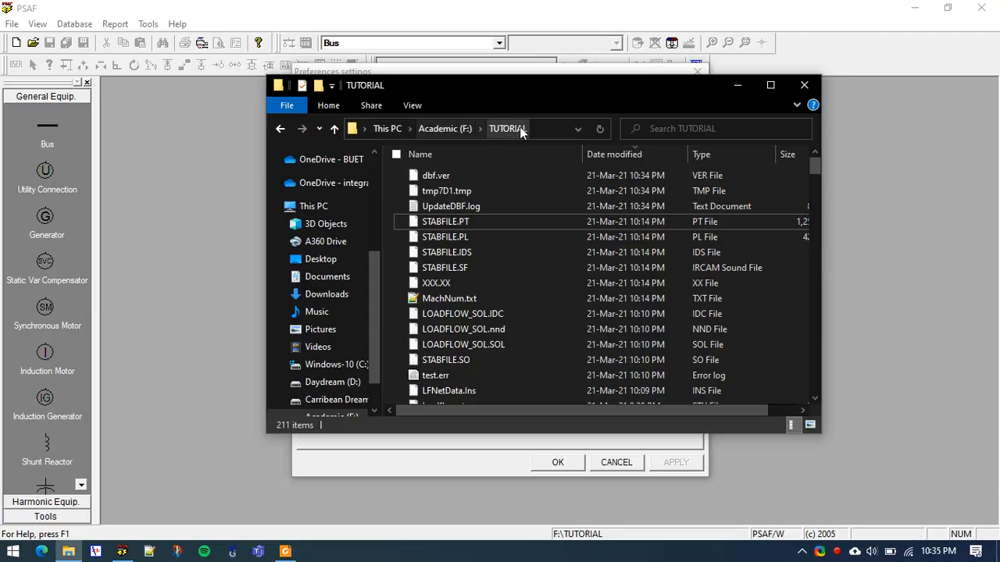
pyautogui.click(805, 85)
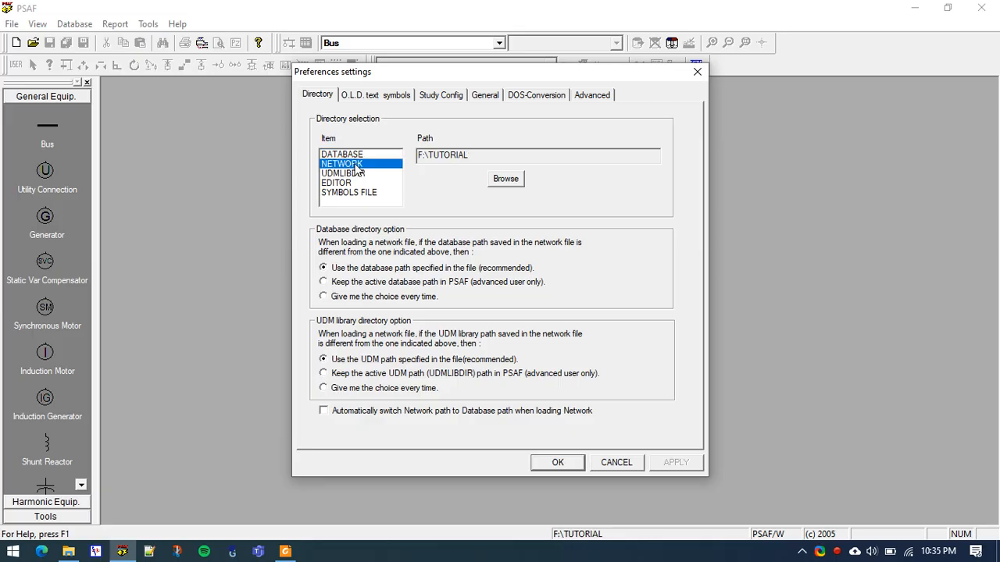
pyautogui.click(560, 463)
# Open the study loadflow.stu in tabular format, using another network and choosing LOADFLOW.NWT
pyautogui.click(12, 23)
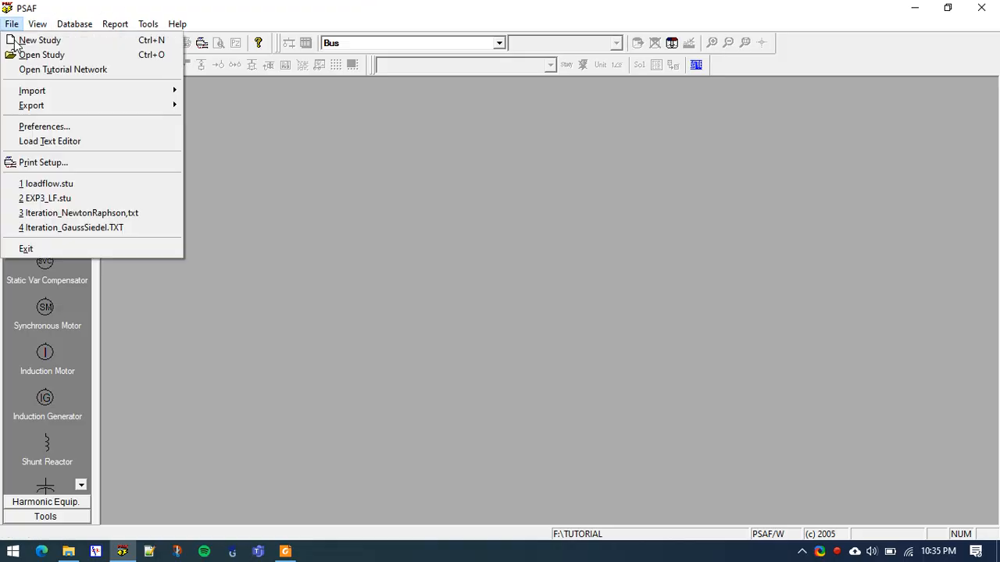
pyautogui.click(35, 55)
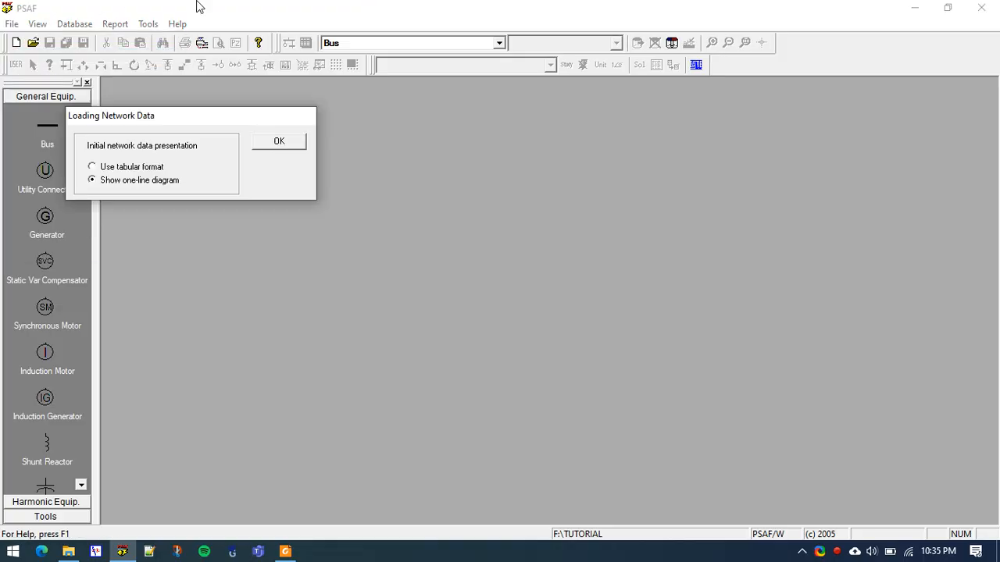
pyautogui.click(129, 168)
pyautogui.click(278, 142)
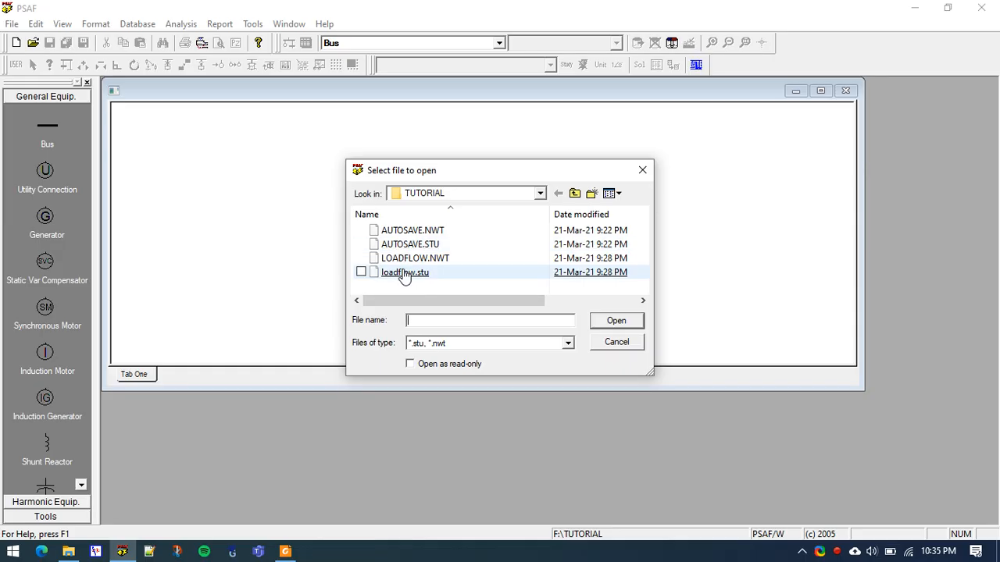
pyautogui.click(405, 277)
pyautogui.doubleClick(406, 273)
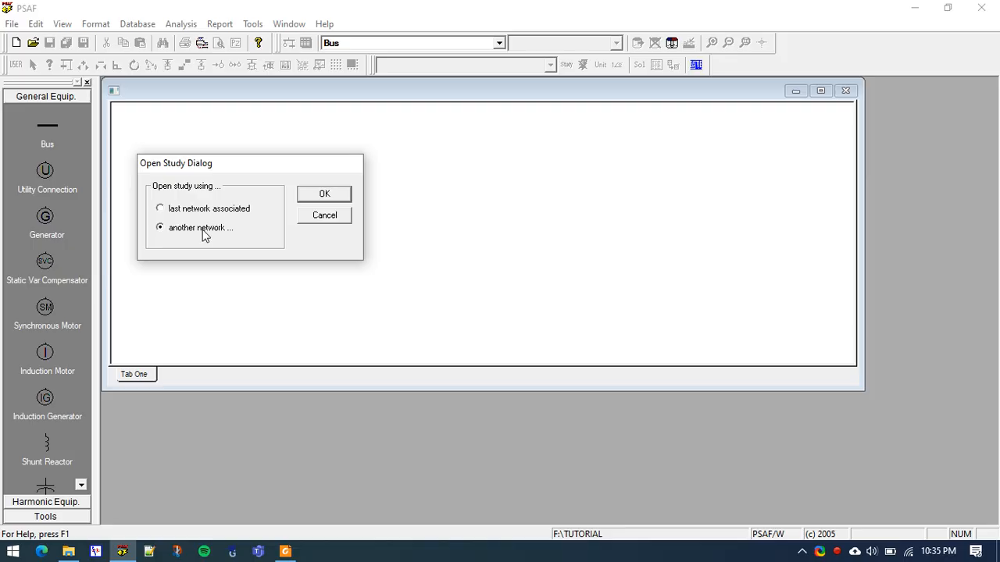
pyautogui.click(339, 193)
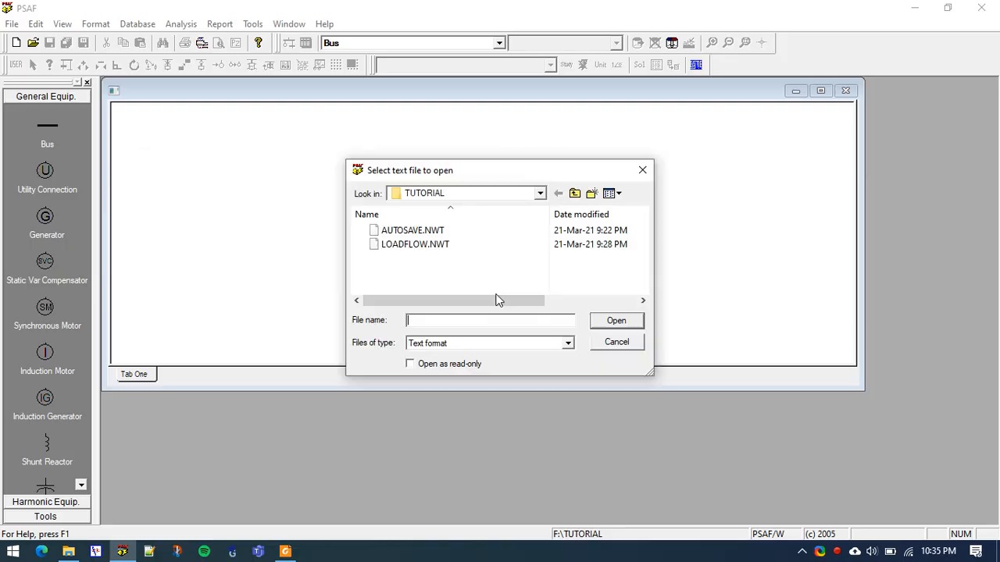
pyautogui.doubleClick(452, 246)
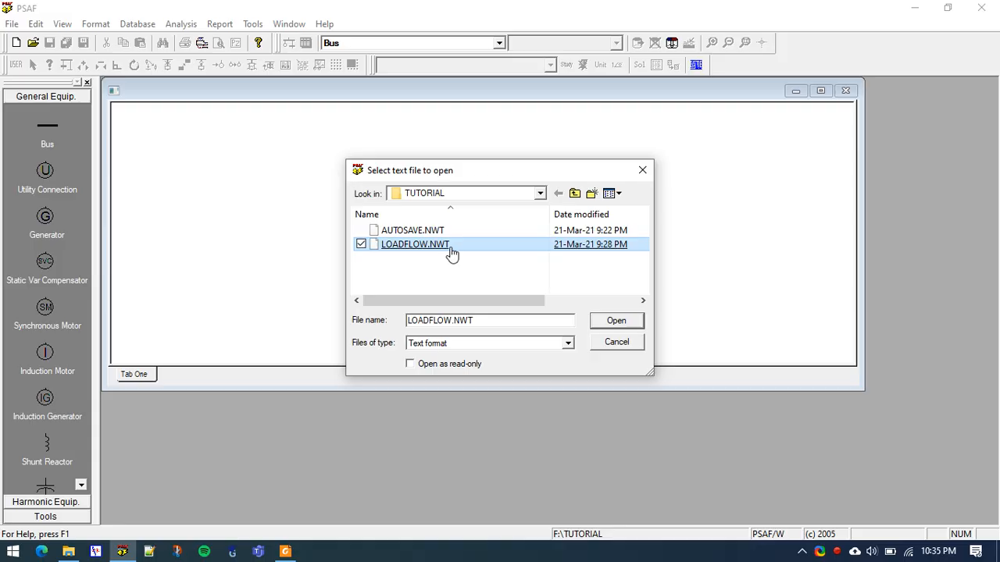
# Look over the bus data rows and add the Fixed-Tap Xmer and Generator data tables to the study window
pyautogui.moveTo(163, 125); pyautogui.dragTo(828, 190)
pyautogui.click(733, 204)
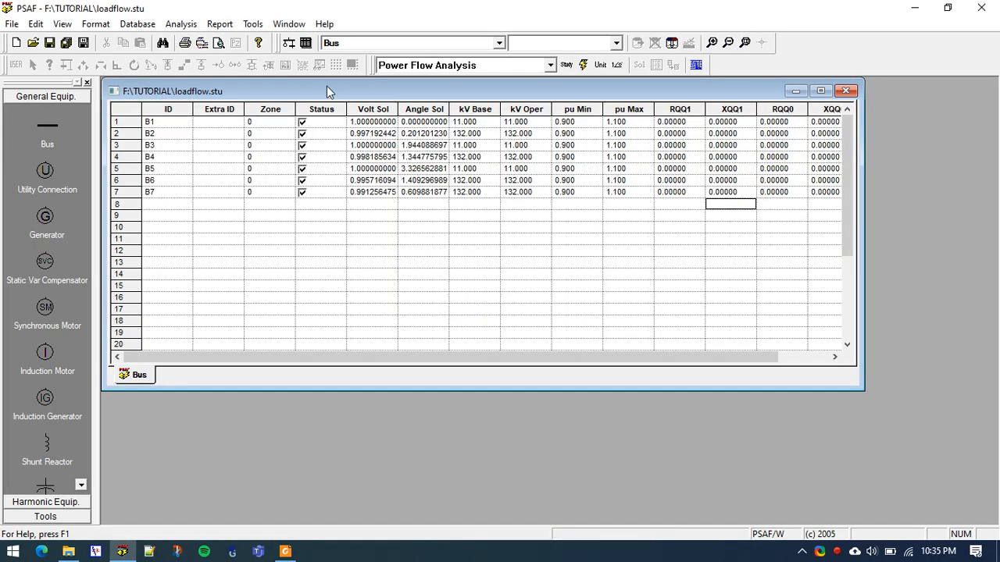
pyautogui.click(351, 43)
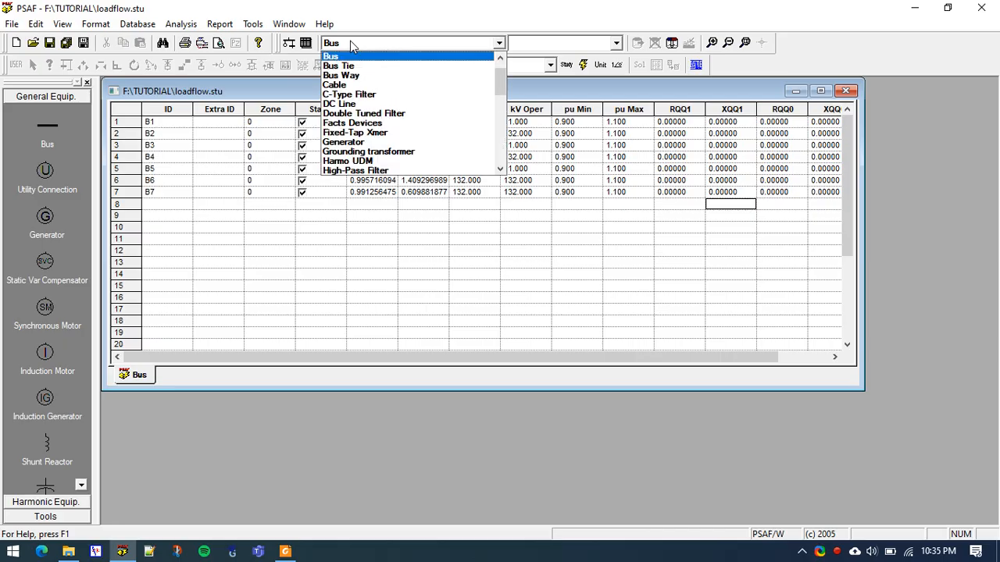
pyautogui.click(355, 132)
pyautogui.click(390, 44)
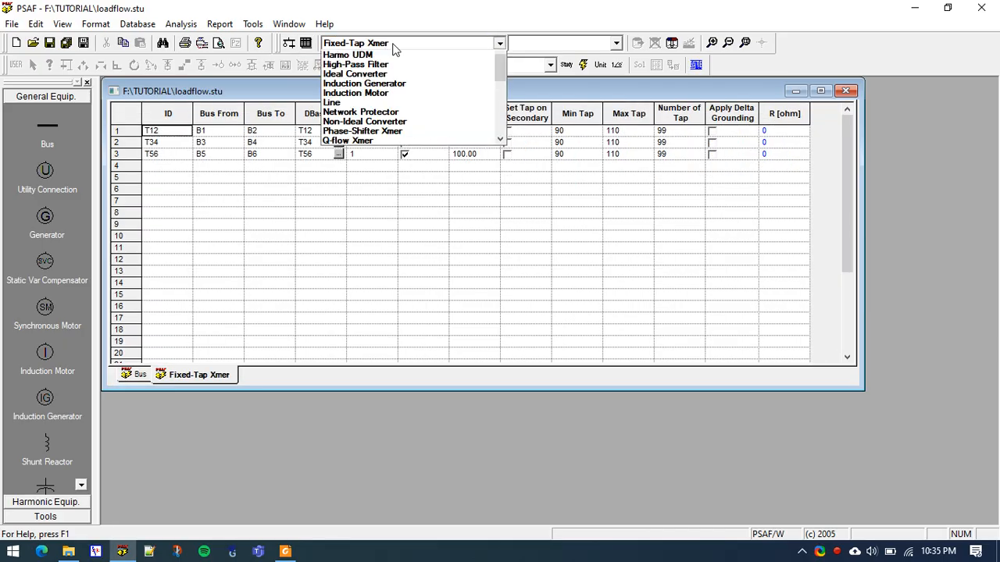
pyautogui.click(370, 67)
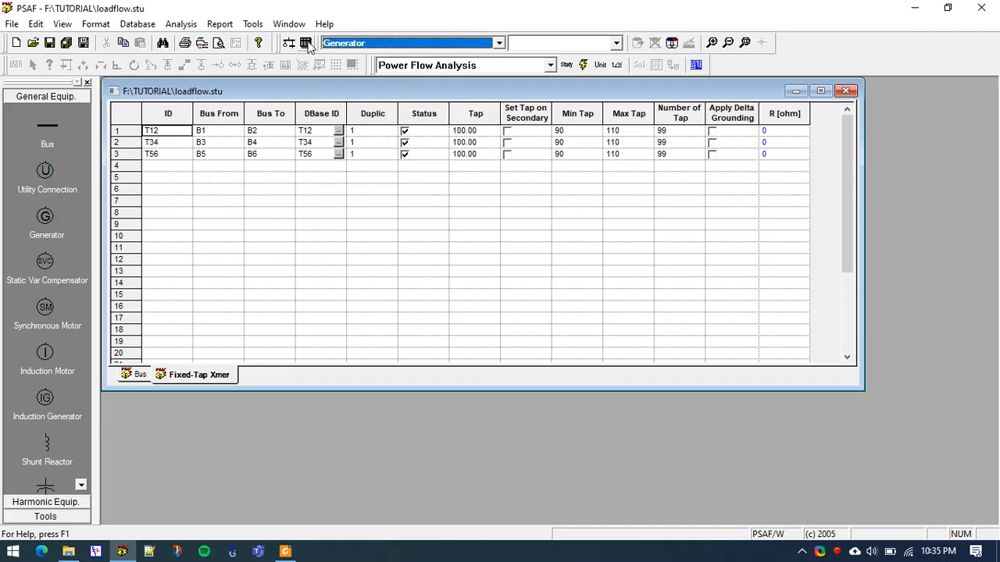
# Add the Line and Static Load data tables to the study window and return to the Bus table
pyautogui.click(355, 43)
pyautogui.click(343, 125)
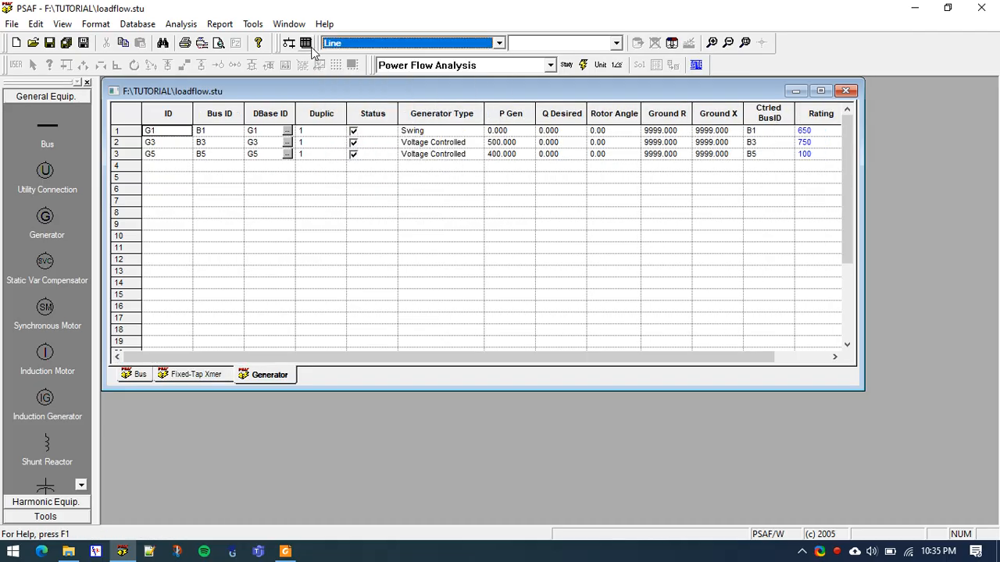
pyautogui.click(375, 45)
pyautogui.scroll(-5, 377, 107)
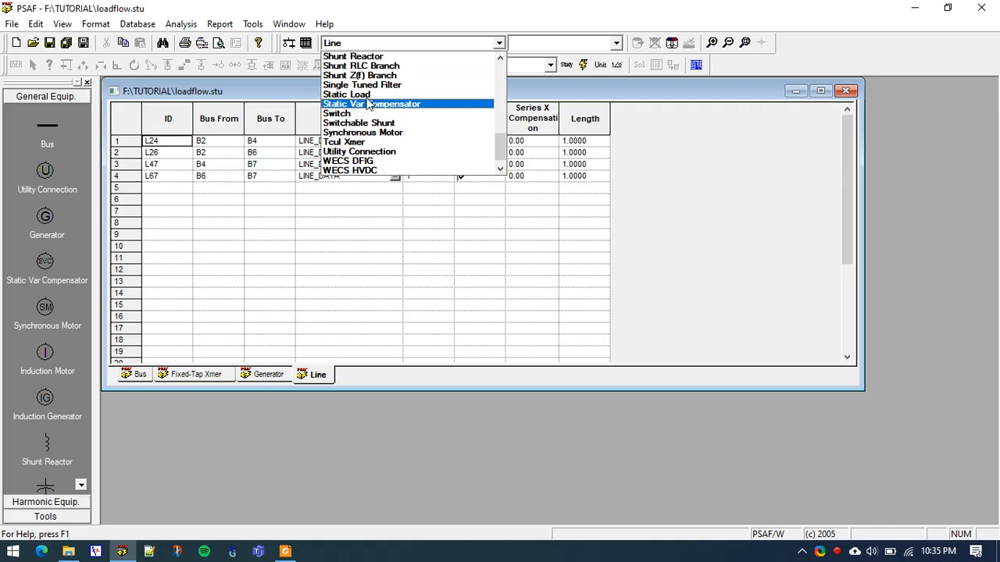
pyautogui.click(359, 94)
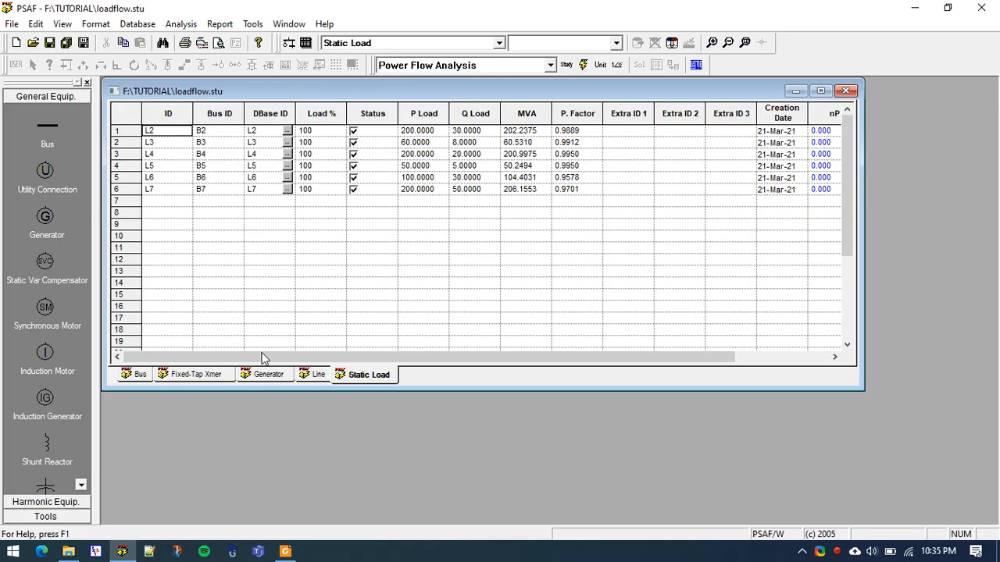
pyautogui.click(137, 376)
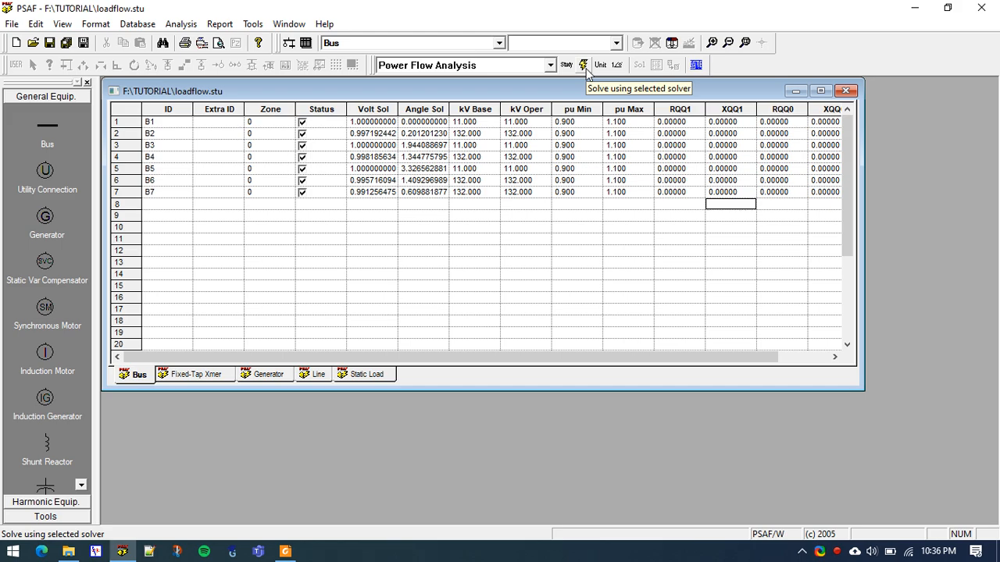
# Select Power Flow Analysis as the solver for the study
pyautogui.click(180, 23)
pyautogui.click(187, 38)
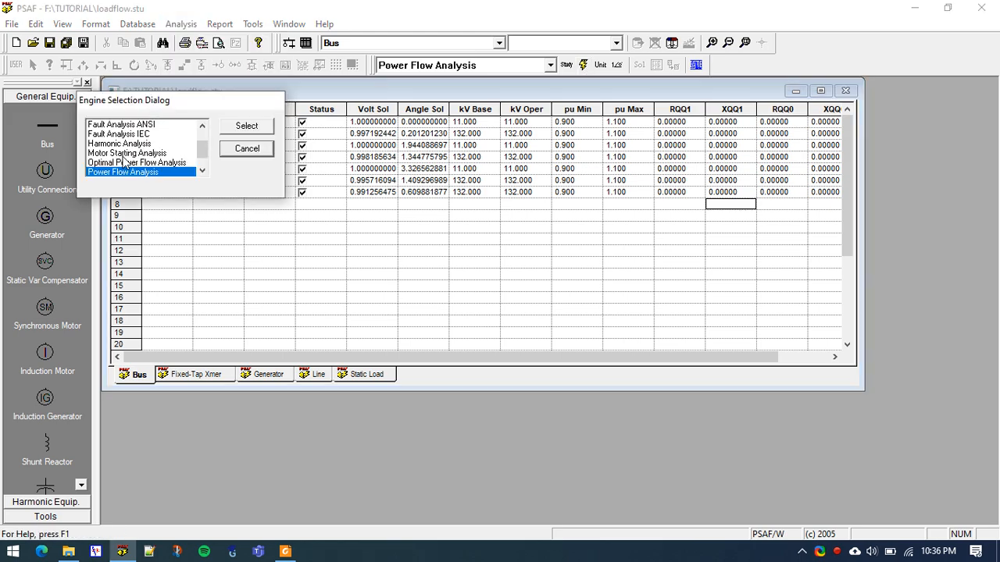
pyautogui.click(247, 126)
# Include all network components in the monitoring selection of the load flow study settings and accept them
pyautogui.click(180, 24)
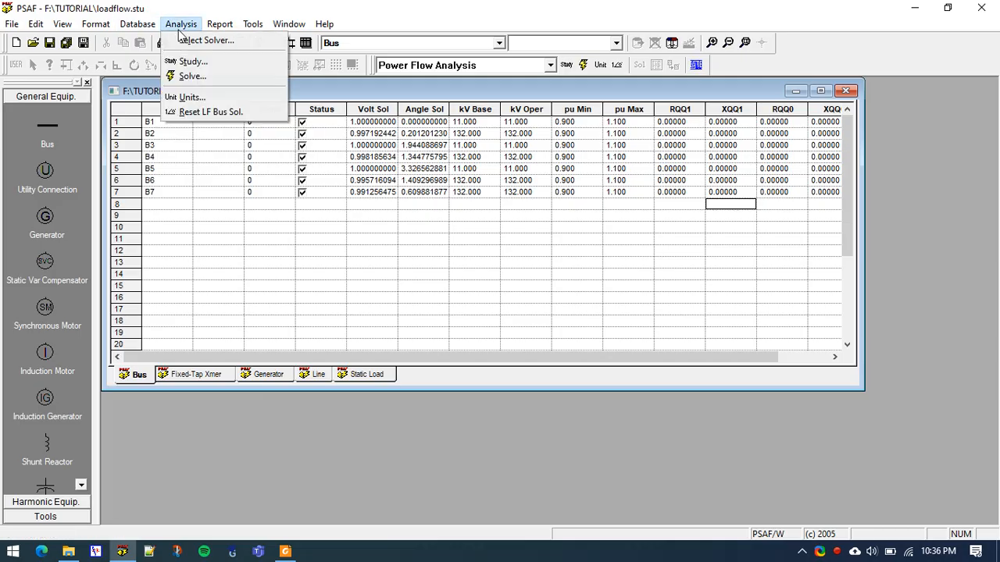
pyautogui.click(192, 61)
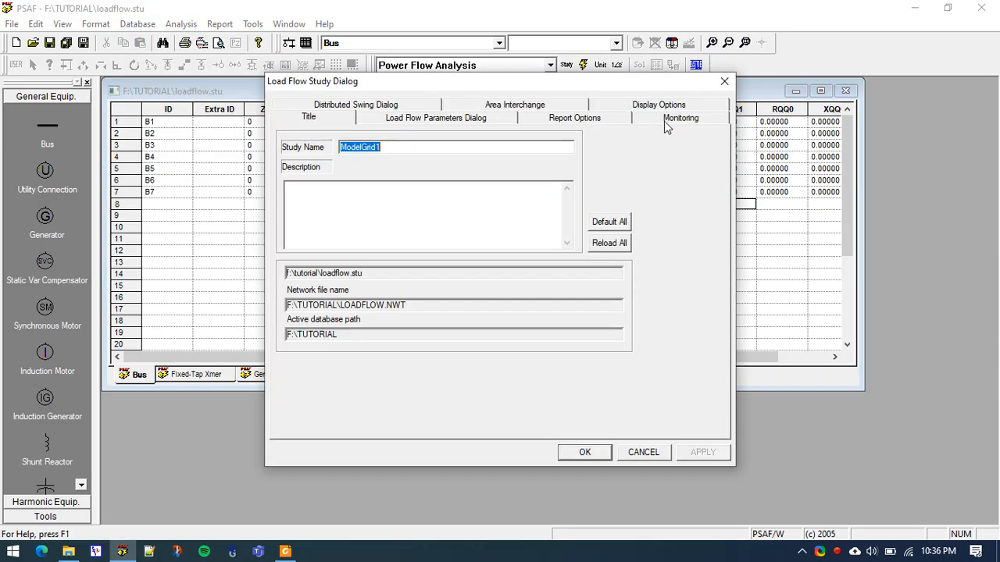
pyautogui.click(665, 122)
pyautogui.click(513, 298)
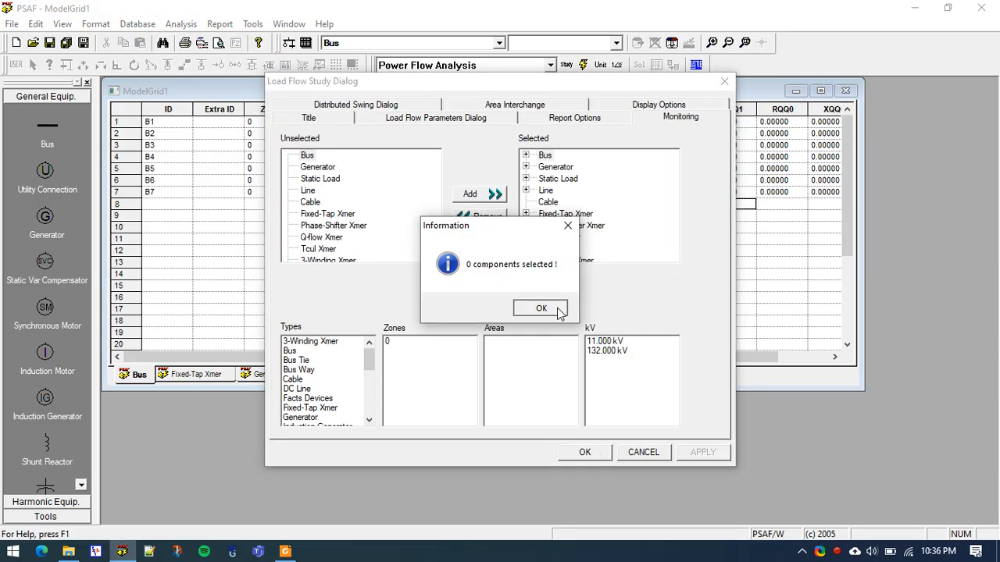
pyautogui.click(559, 310)
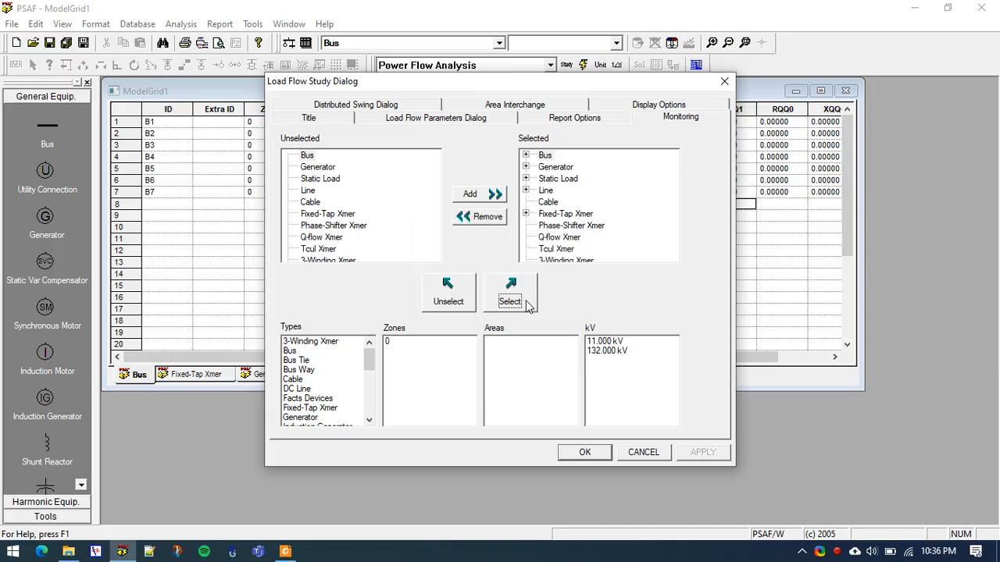
pyautogui.click(526, 305)
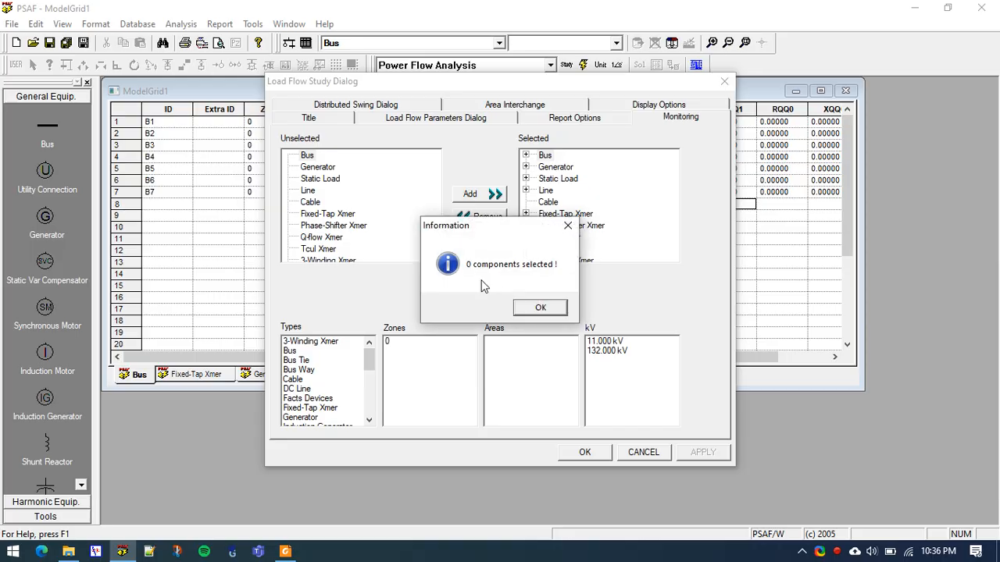
pyautogui.click(541, 309)
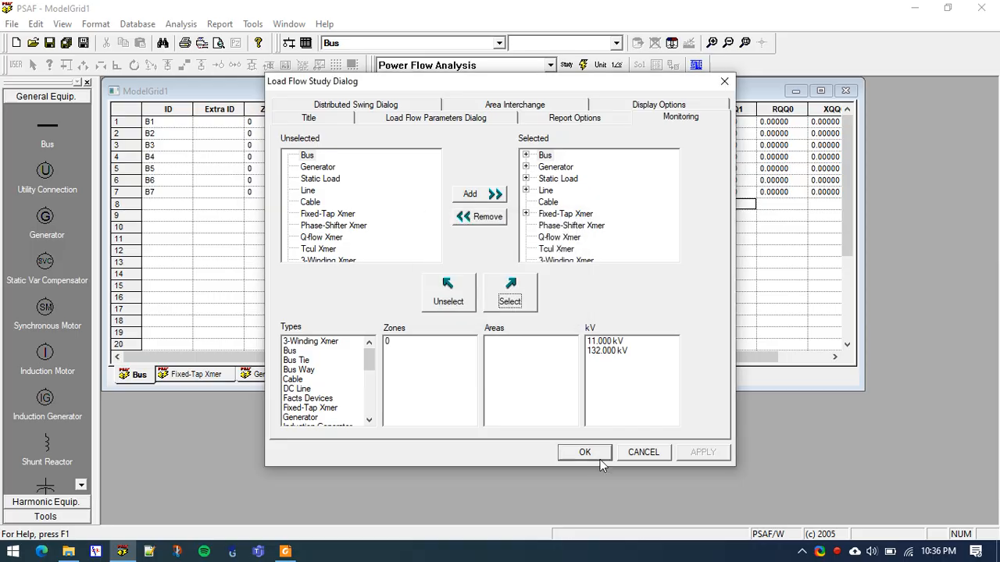
pyautogui.click(594, 455)
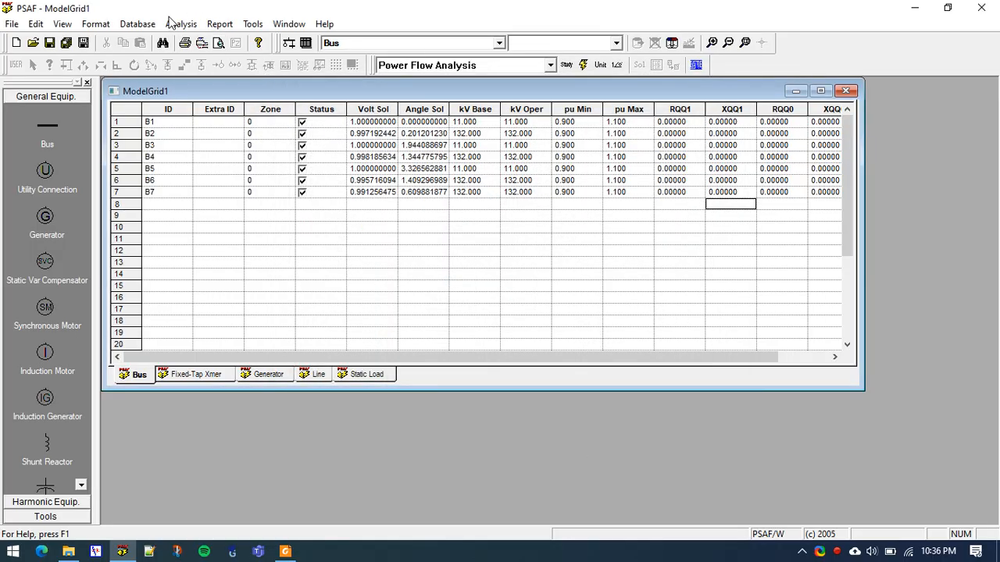
# Solve the load flow with the Newton-Raphson method, flat start, a maximum of 60 iterations and the CymStab input file option
pyautogui.doubleClick(171, 16)
pyautogui.click(688, 11)
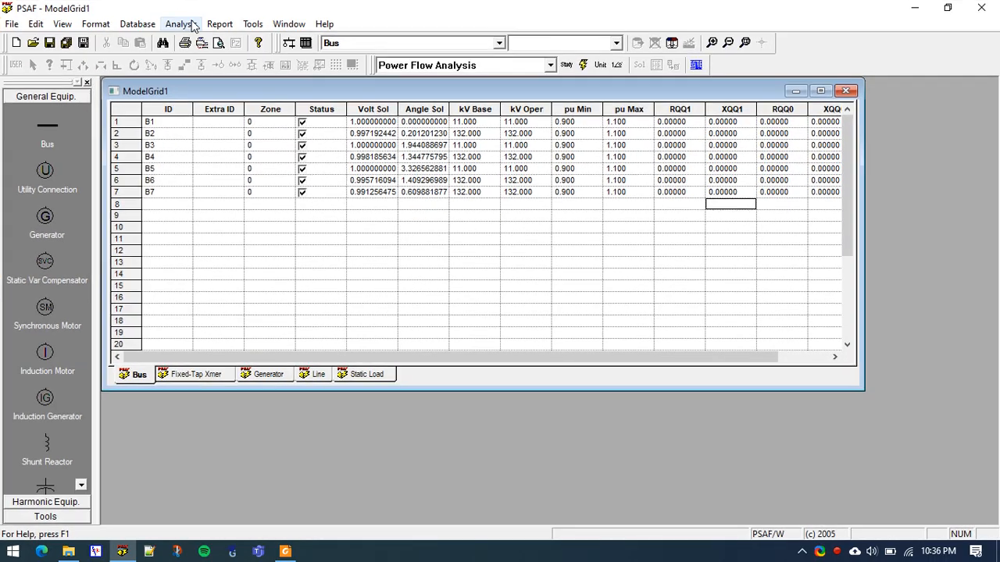
pyautogui.click(181, 25)
pyautogui.click(186, 75)
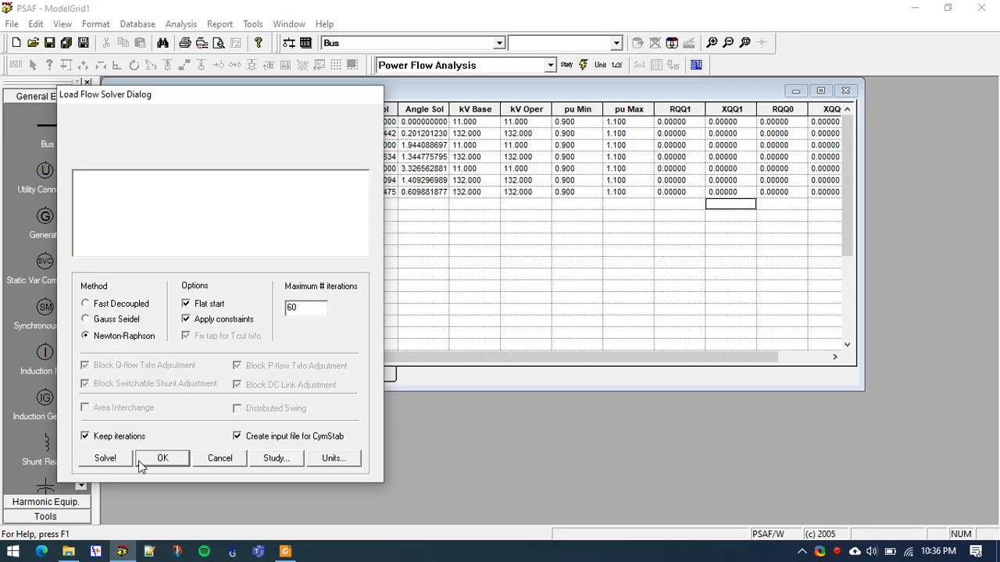
pyautogui.click(115, 464)
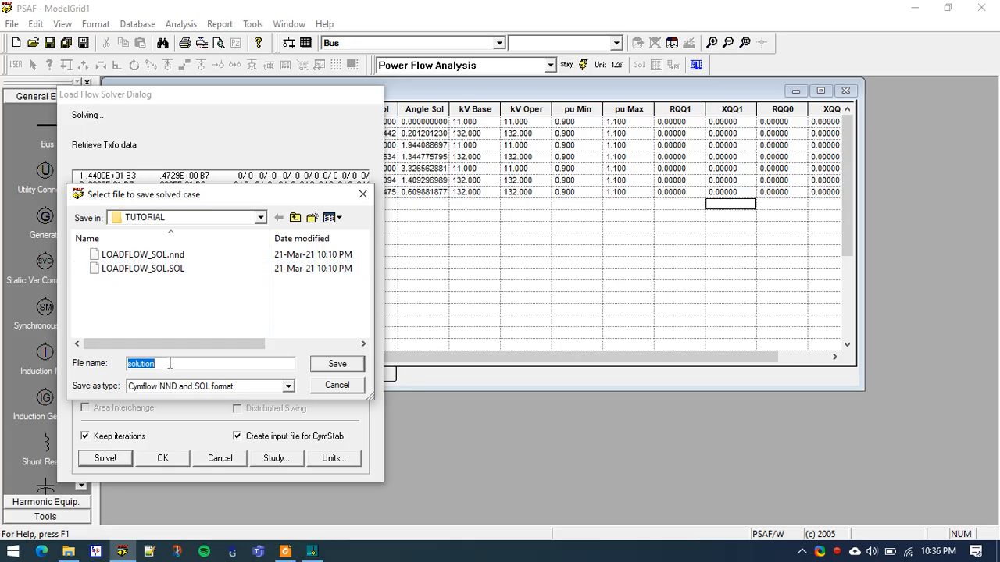
# Save the solved case as LOADFLOW_SOL.SOL in the TUTORIAL folder, replacing the existing file
pyautogui.doubleClick(161, 269)
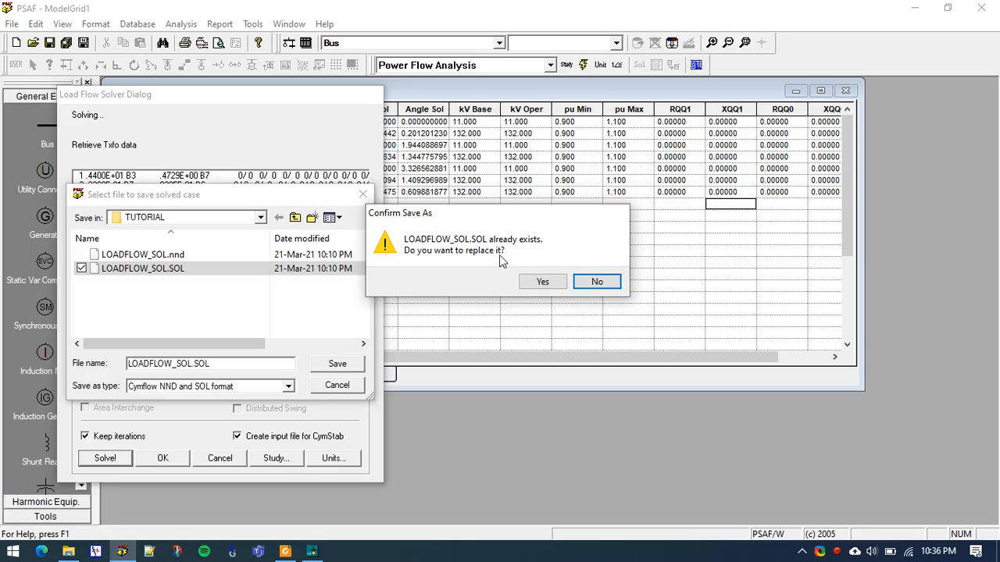
pyautogui.click(542, 281)
pyautogui.click(499, 303)
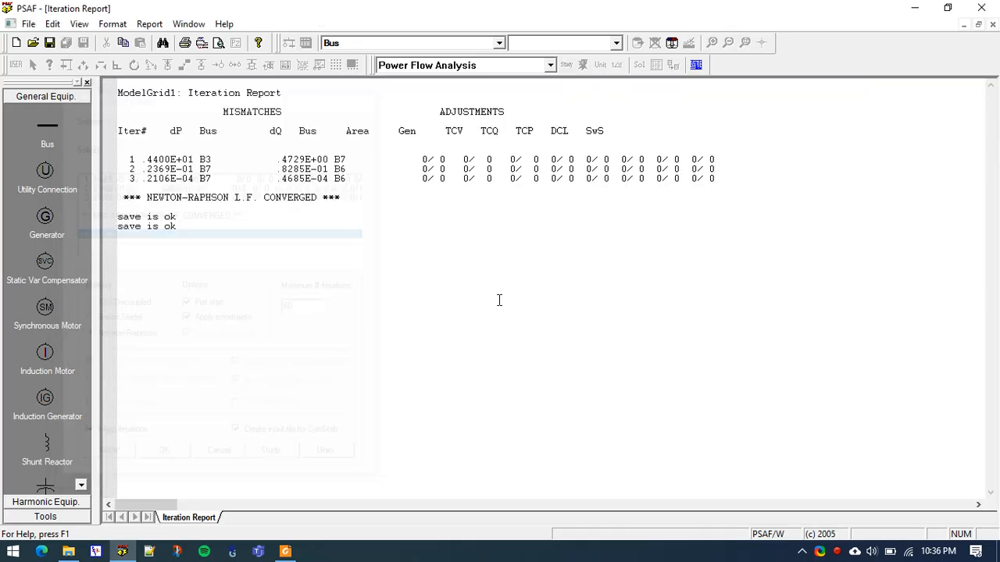
# Close the iteration report and select Transient Stability Analysis as the solver for the study
pyautogui.click(991, 24)
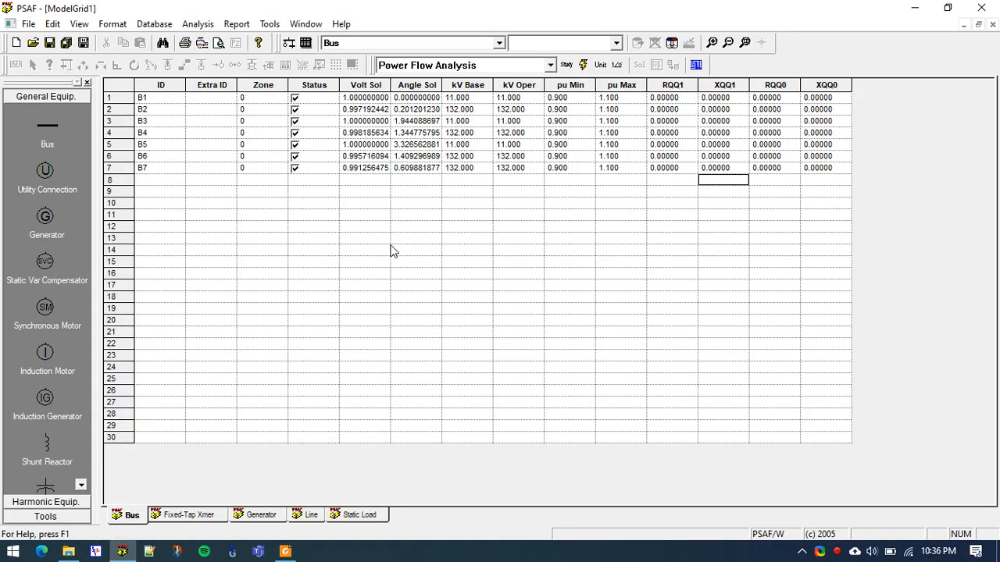
pyautogui.click(197, 26)
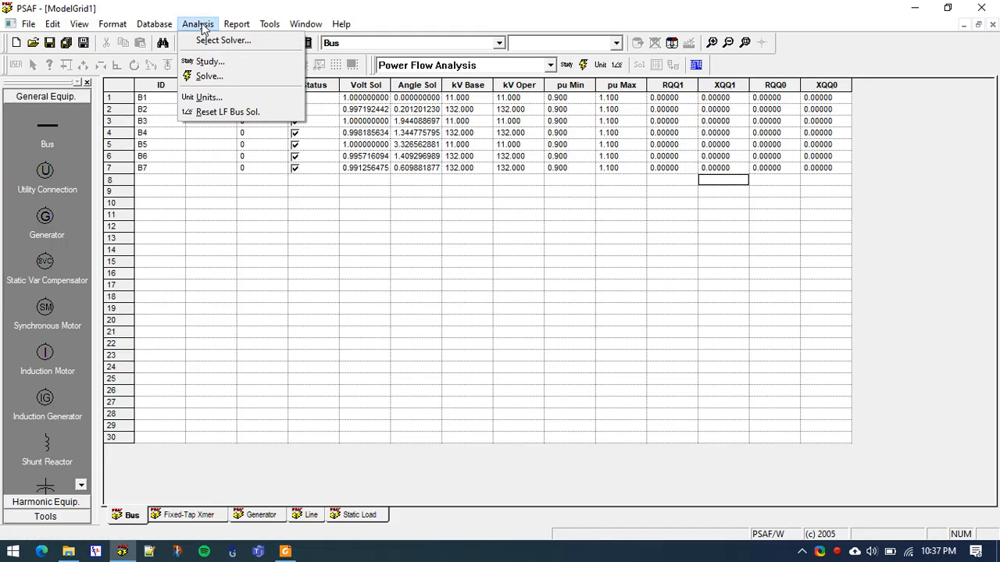
pyautogui.click(217, 47)
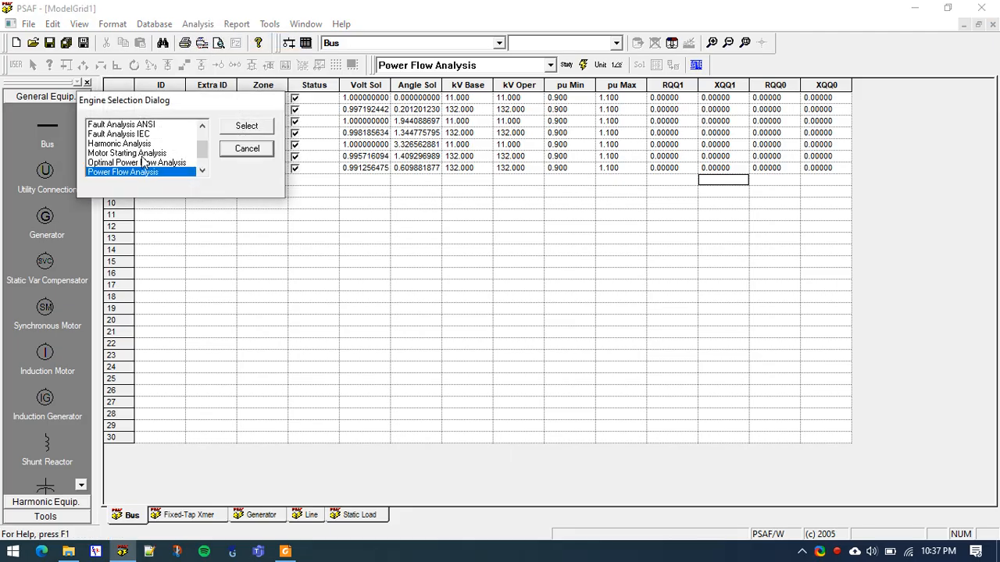
pyautogui.scroll(-2, 125, 168)
pyautogui.click(109, 164)
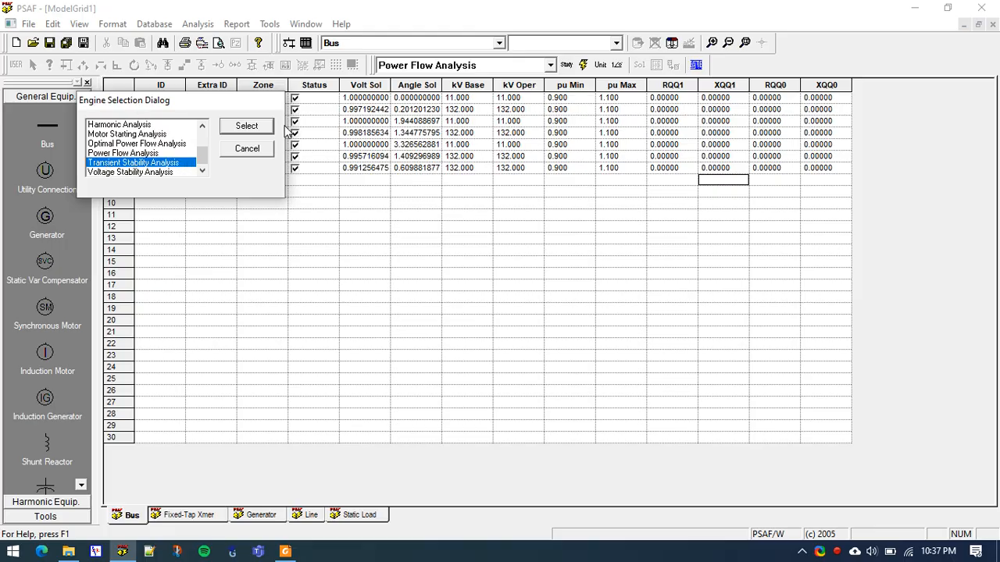
pyautogui.click(261, 131)
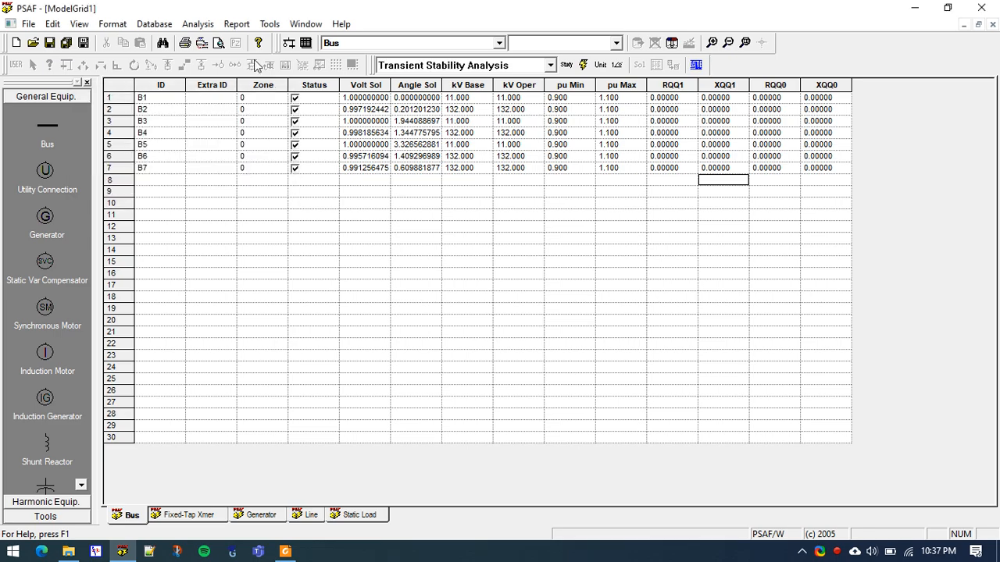
pyautogui.click(197, 23)
pyautogui.click(213, 66)
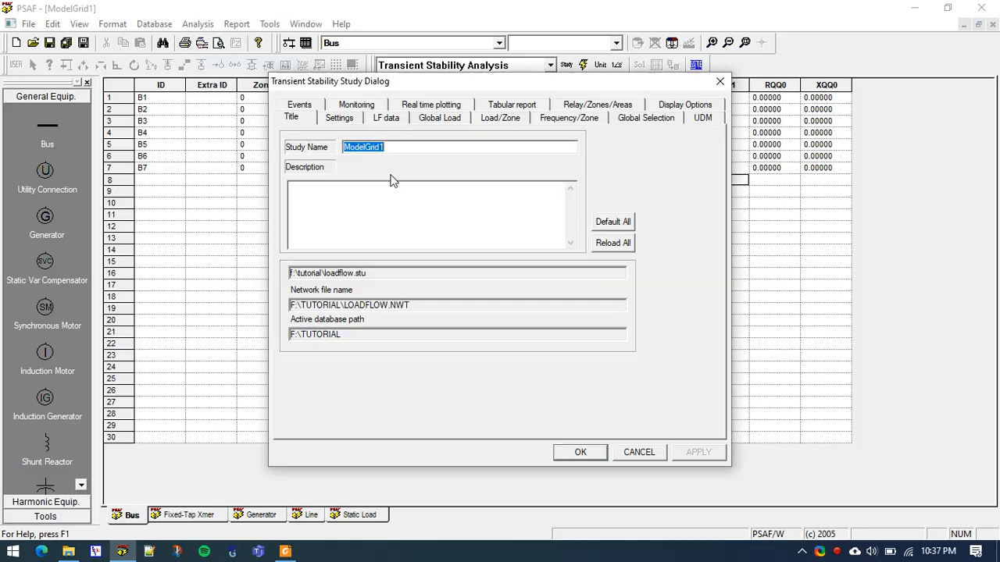
pyautogui.click(339, 118)
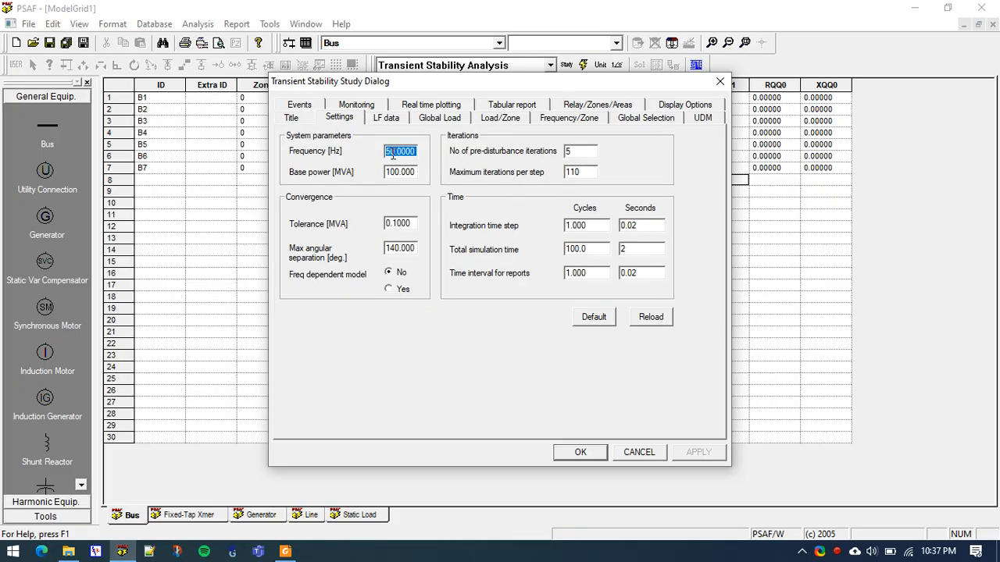
pyautogui.click(401, 154)
pyautogui.press('Escape')
pyautogui.click(632, 243)
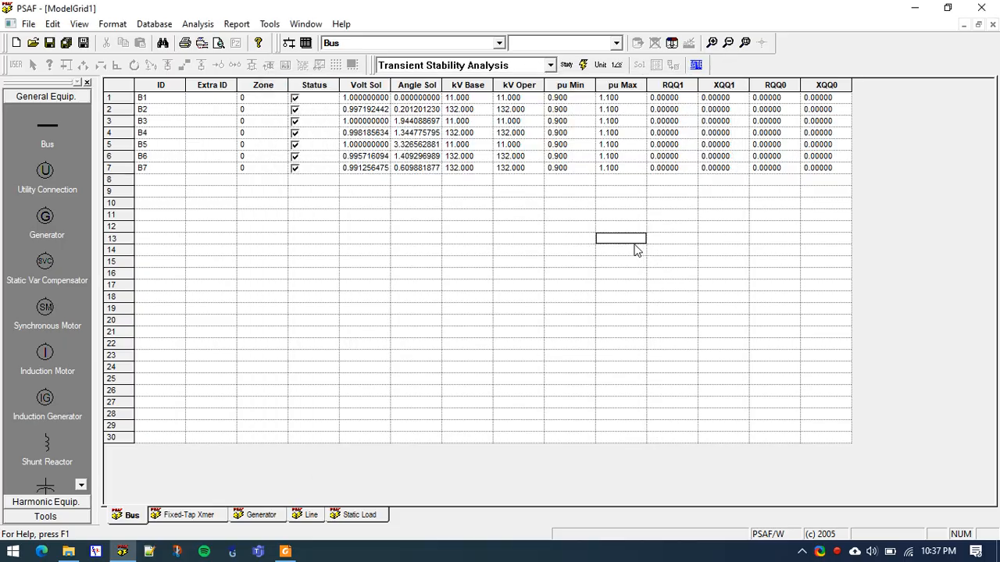
# Set the total simulation time to 50 seconds in the transient stability study settings
pyautogui.click(198, 23)
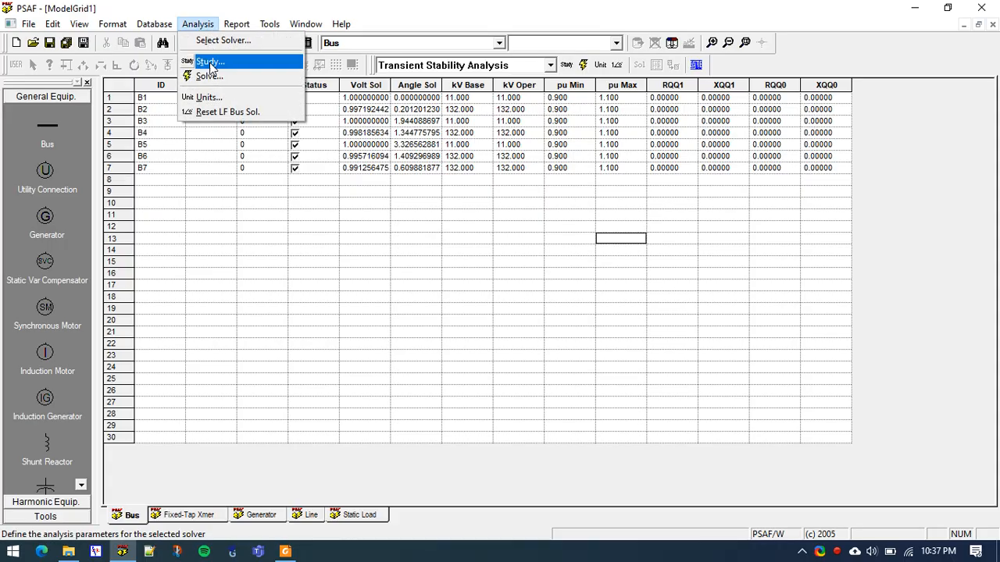
pyautogui.click(220, 63)
pyautogui.click(358, 120)
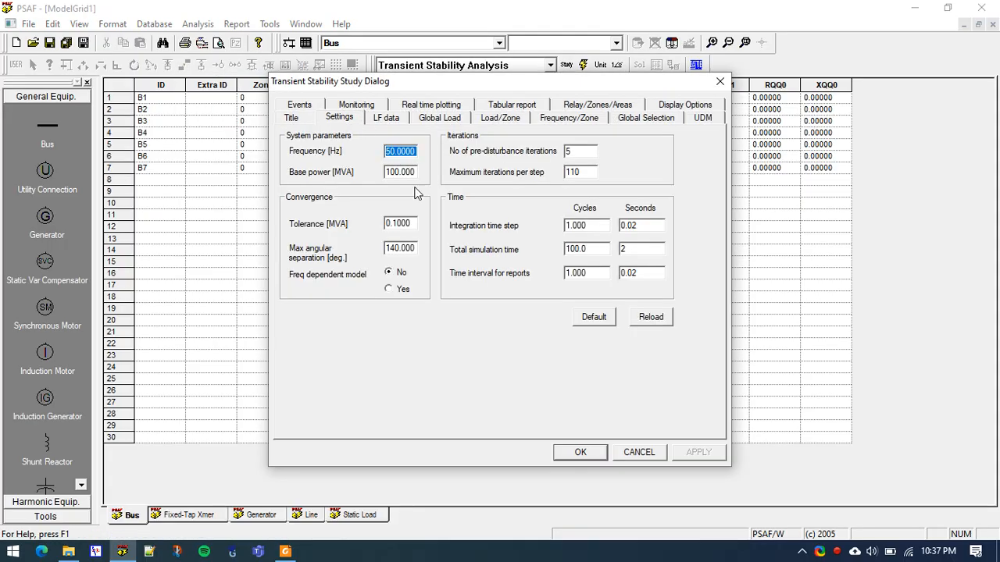
pyautogui.click(658, 250)
pyautogui.write('50')
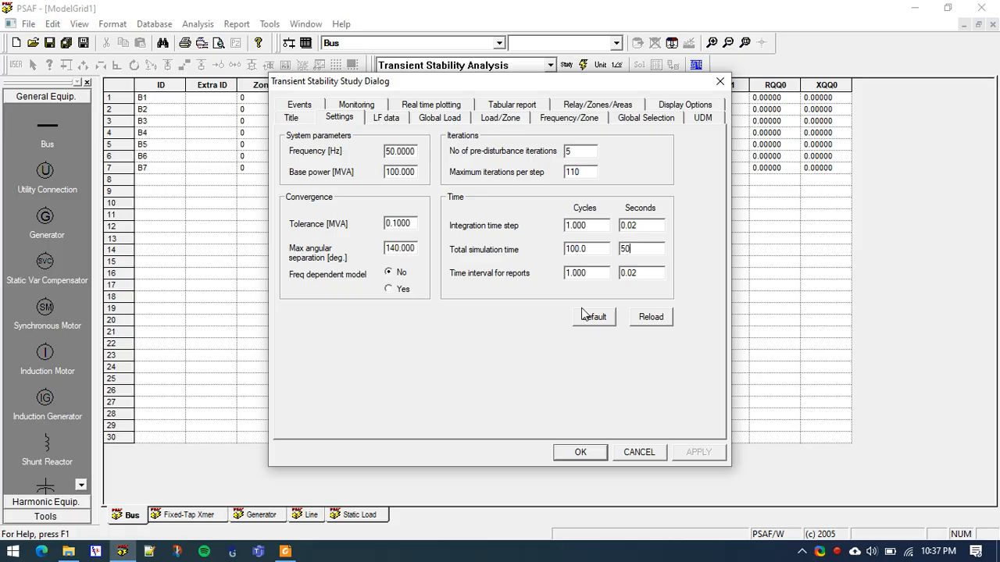
pyautogui.click(588, 273)
# Establish the initial load flow conditions from the previously saved solution file LOADFLOW_SOL.SOL in the TUTORIAL folder
pyautogui.click(386, 124)
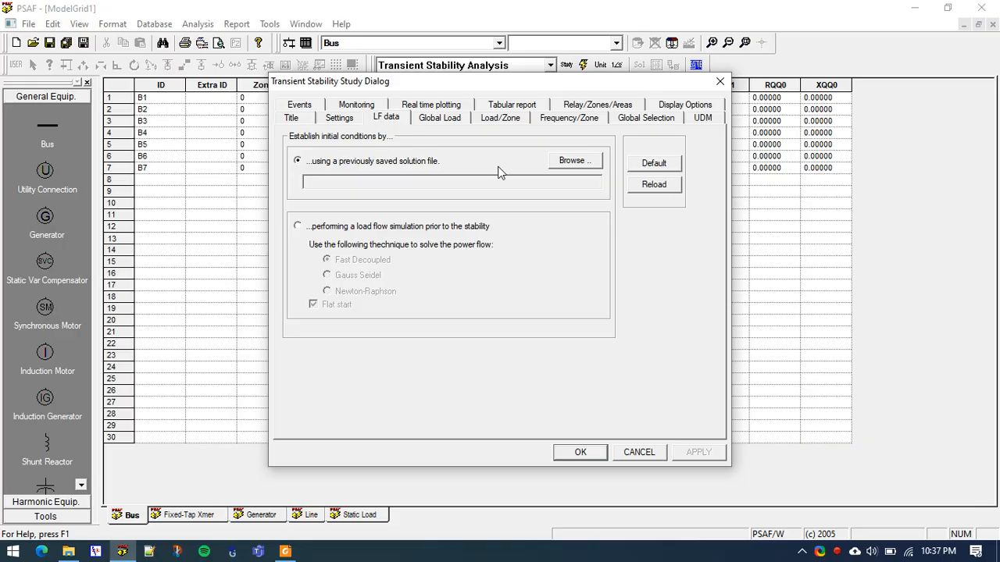
pyautogui.click(563, 162)
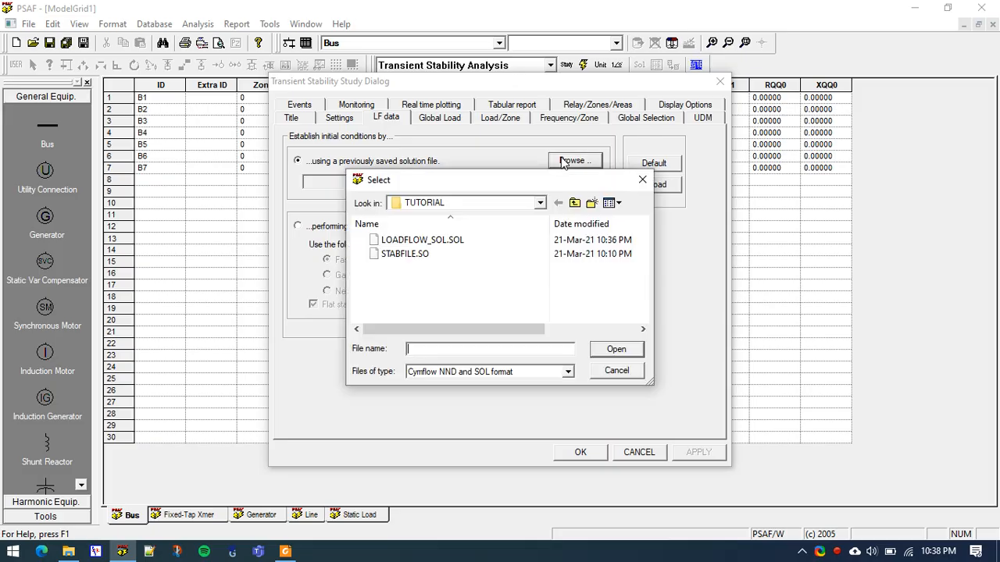
pyautogui.doubleClick(438, 250)
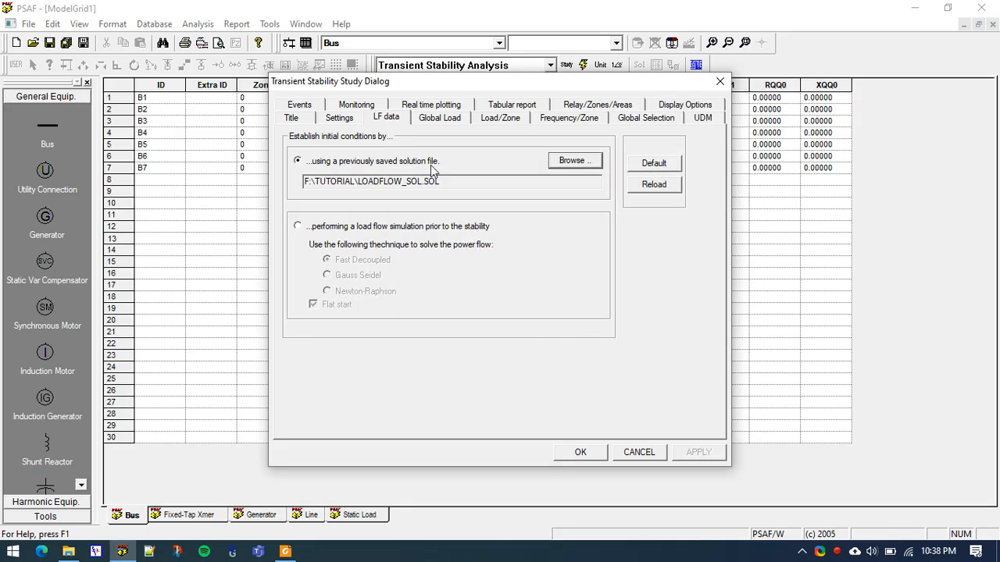
# Set the global load voltage exponents nP and nQ to 2 each
pyautogui.click(429, 124)
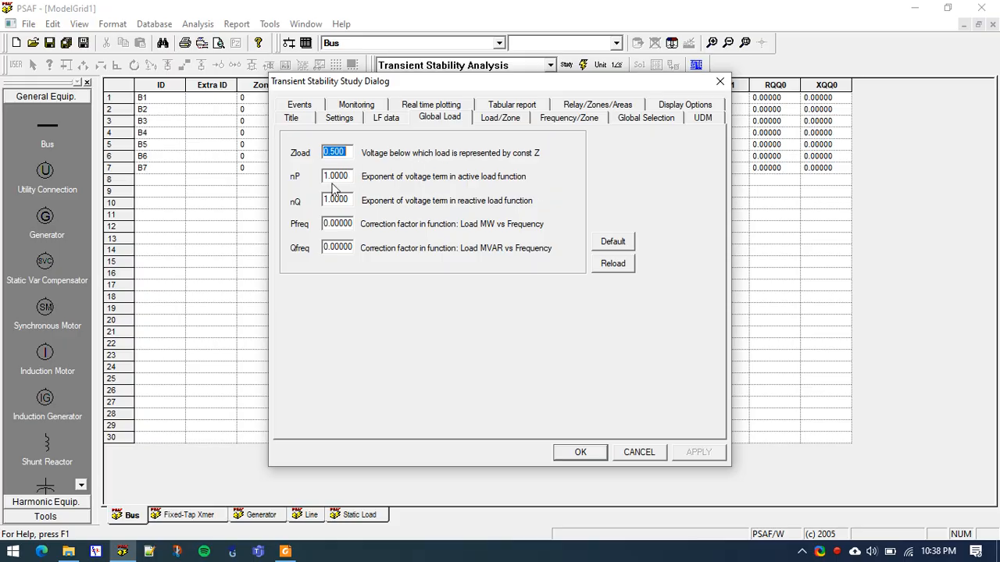
pyautogui.press('Tab')
pyautogui.write('2')
pyautogui.press('Tab')
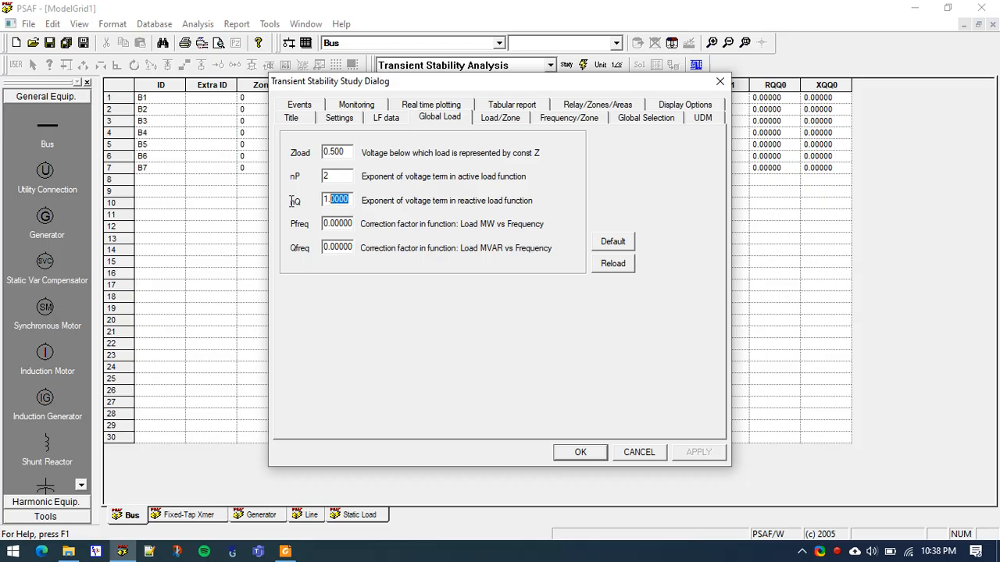
pyautogui.write('2')
pyautogui.press('Tab')
pyautogui.press('Tab')
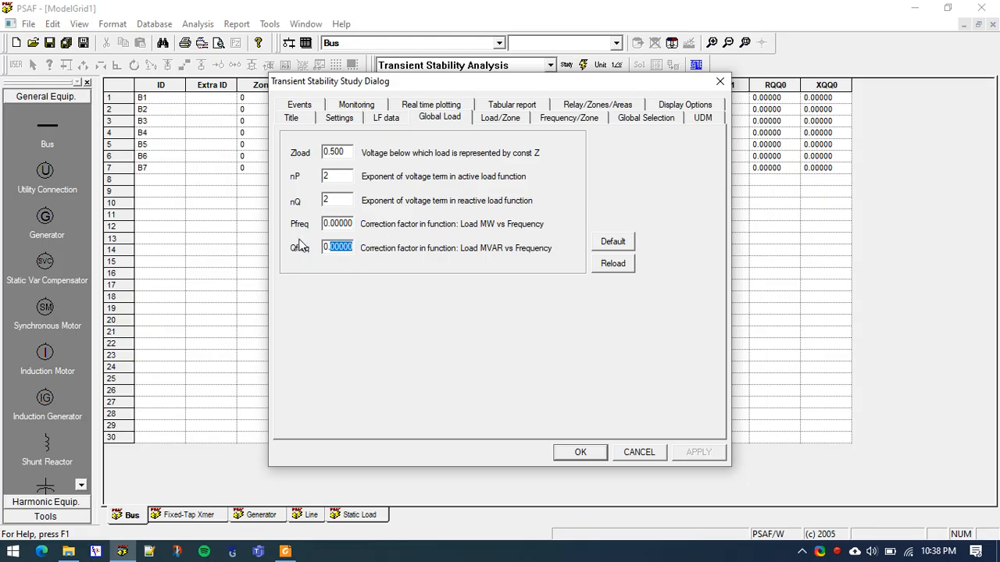
pyautogui.click(332, 247)
pyautogui.doubleClick(337, 225)
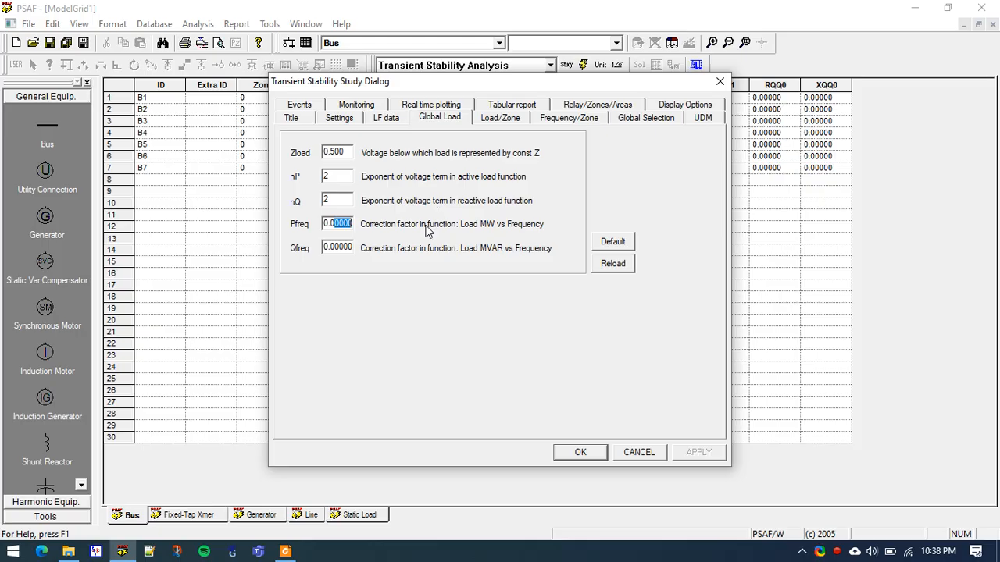
pyautogui.click(339, 226)
# Exclude the generator controls in the study's global selection
pyautogui.click(645, 119)
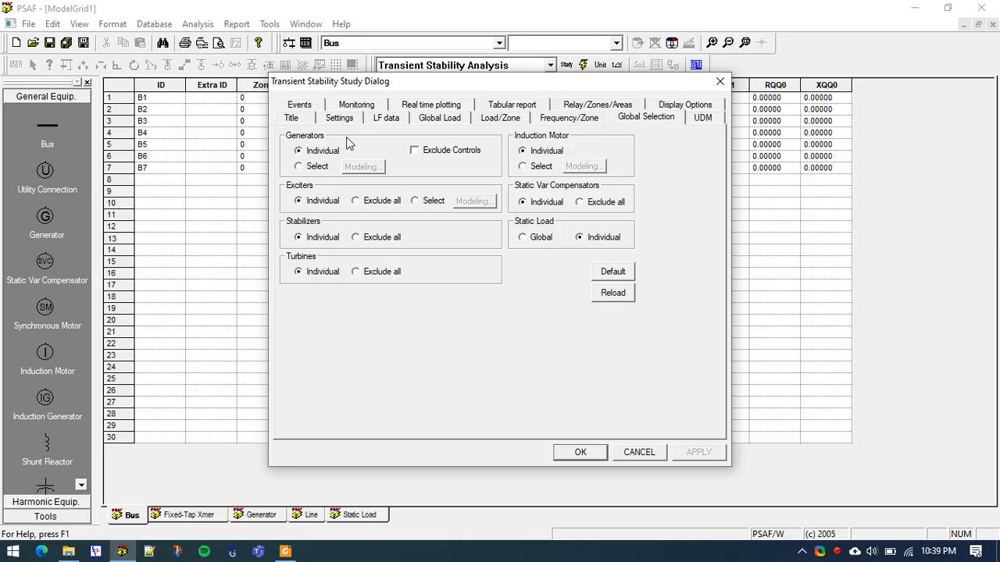
pyautogui.click(414, 150)
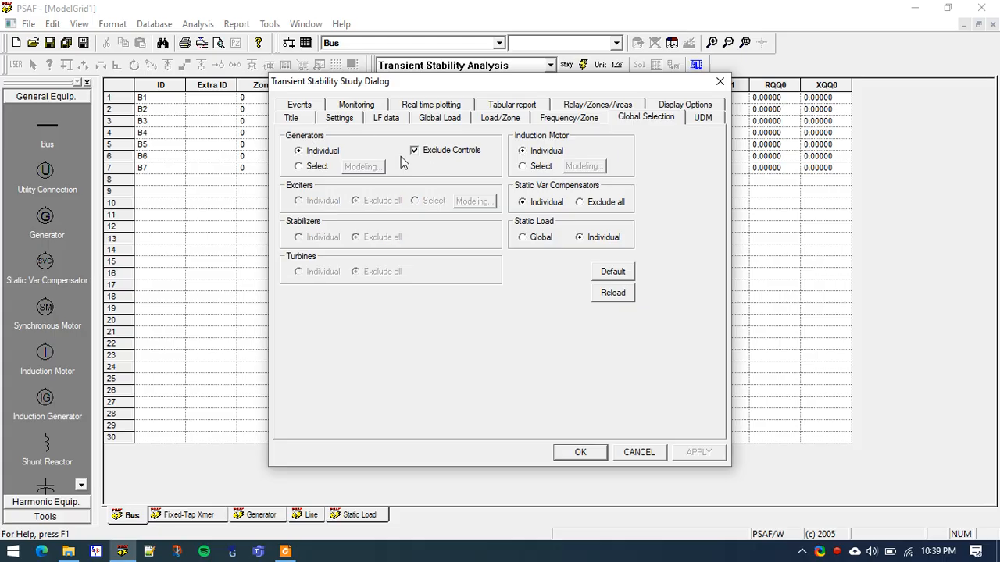
# Add an LLL bus fault event on bus B7, applied at cycle 5 and removed at cycle 10, and accept the manoeuvres
pyautogui.click(301, 106)
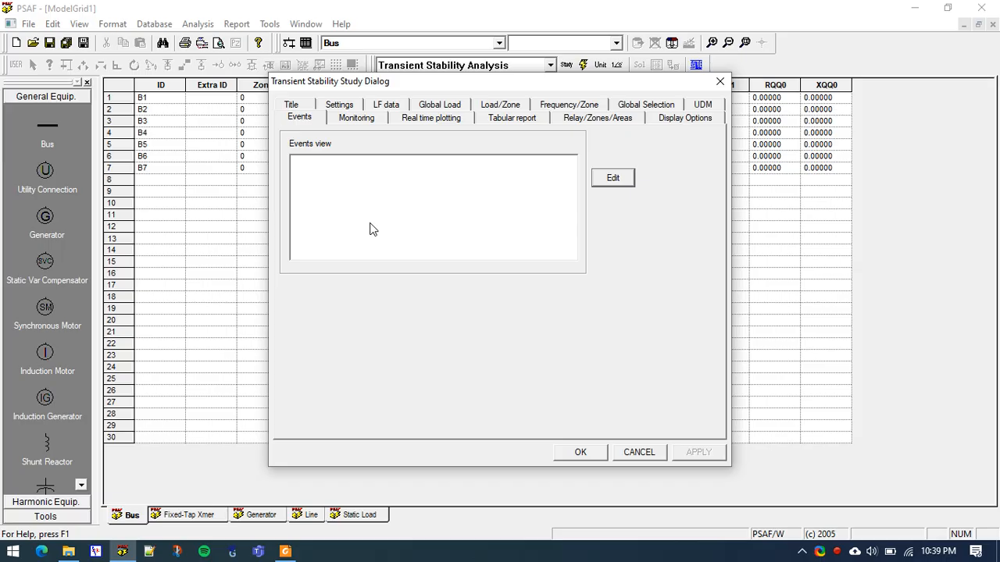
pyautogui.click(624, 179)
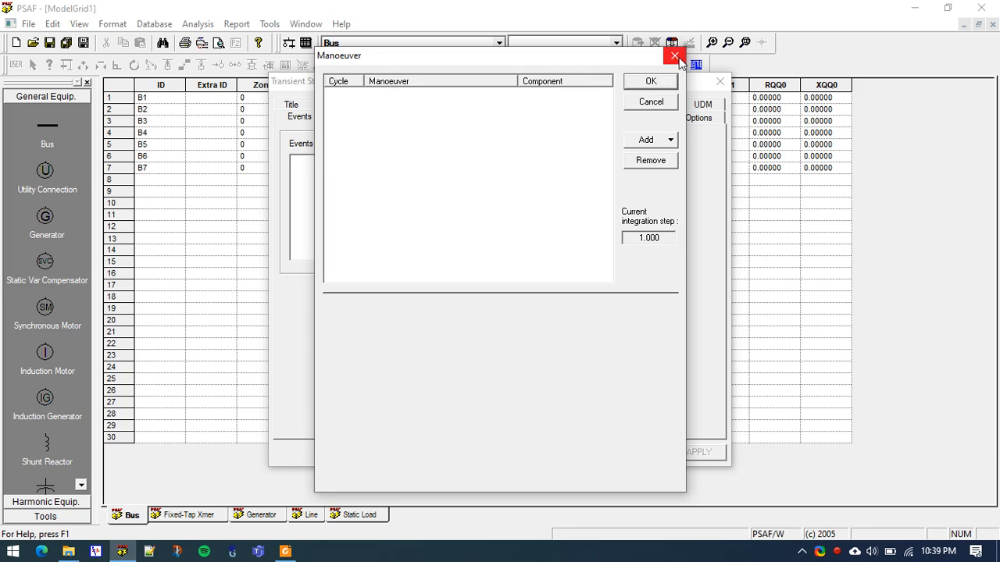
pyautogui.click(674, 56)
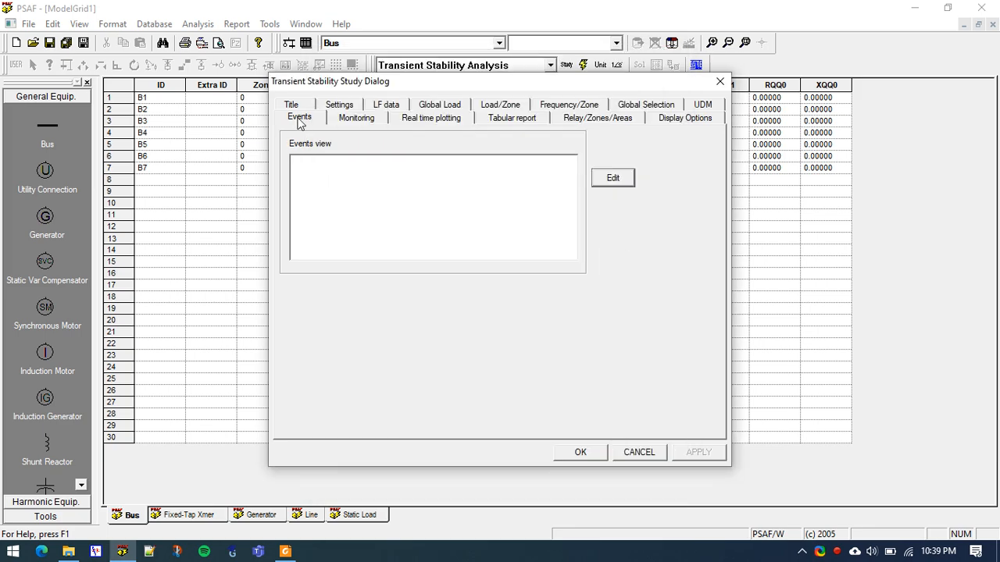
pyautogui.click(632, 179)
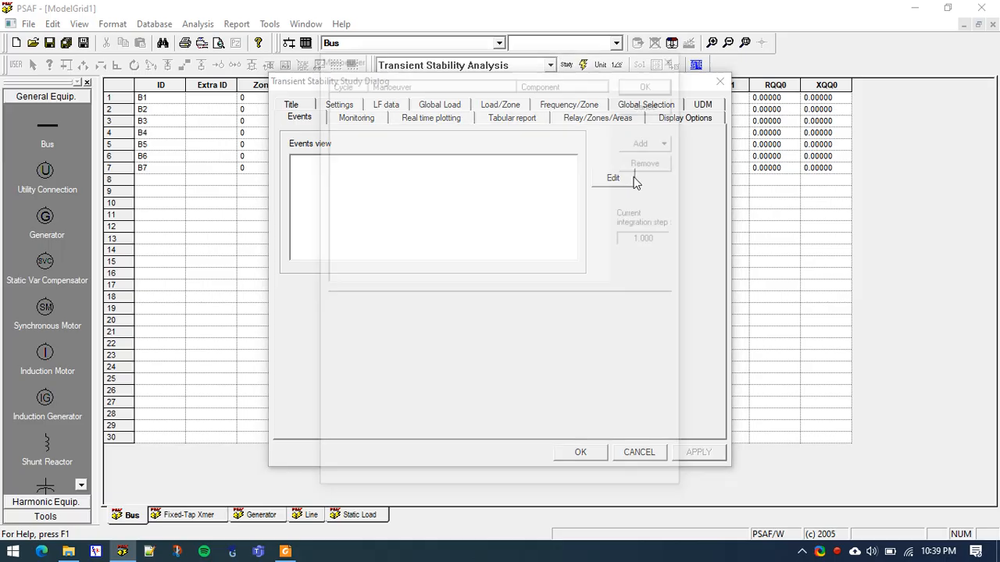
pyautogui.click(646, 139)
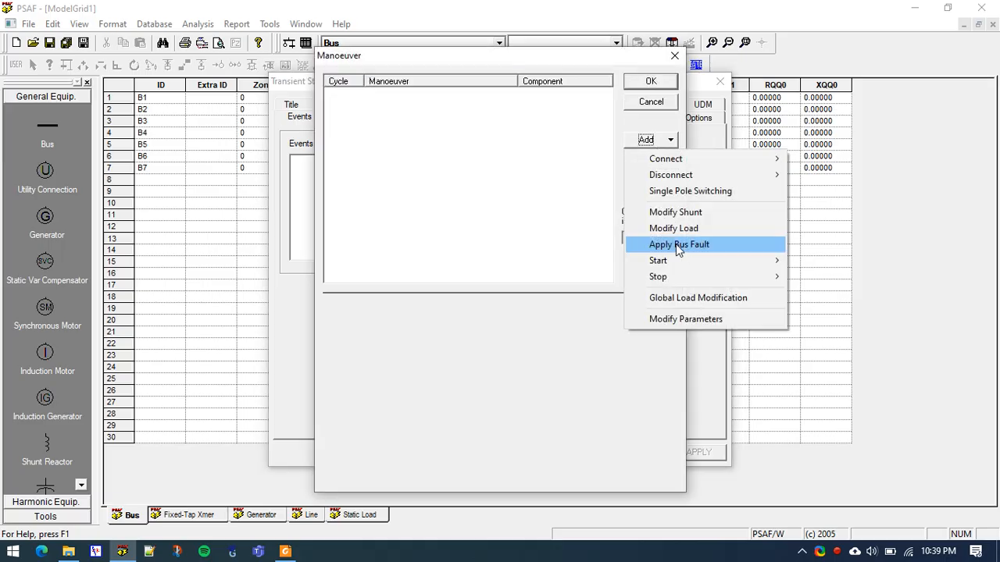
pyautogui.click(675, 244)
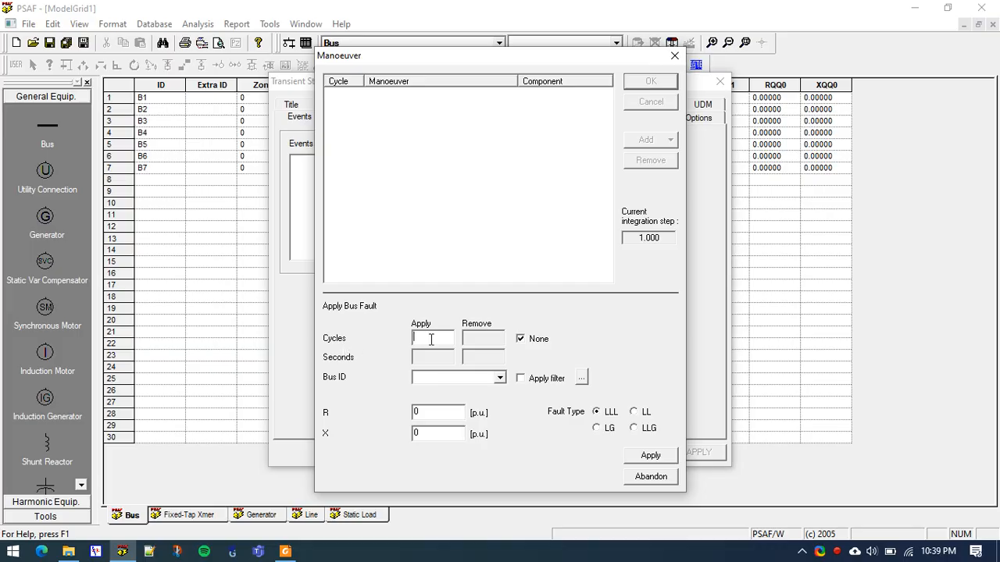
pyautogui.write('5')
pyautogui.click(499, 378)
pyautogui.click(435, 447)
pyautogui.click(521, 339)
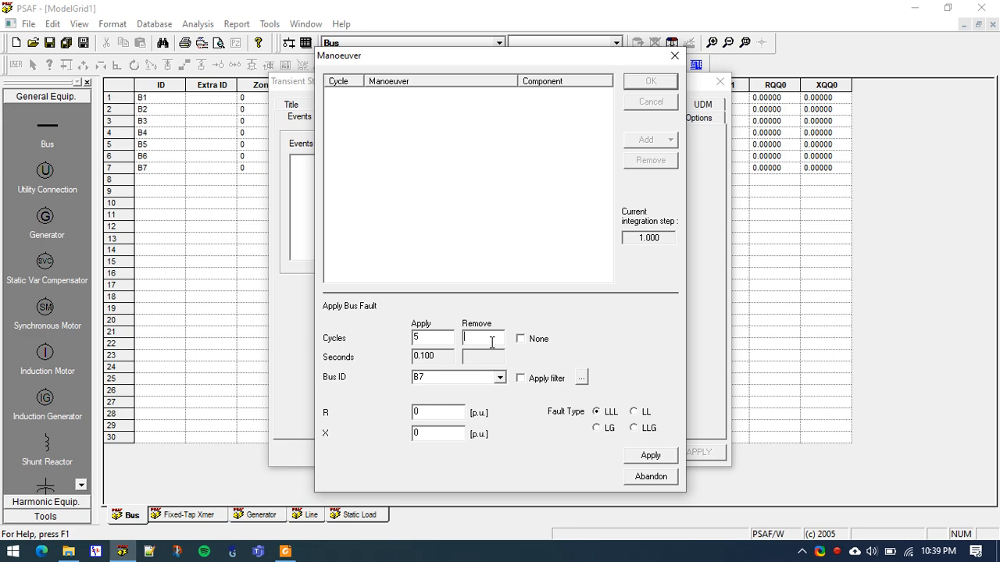
pyautogui.write('10')
pyautogui.click(652, 459)
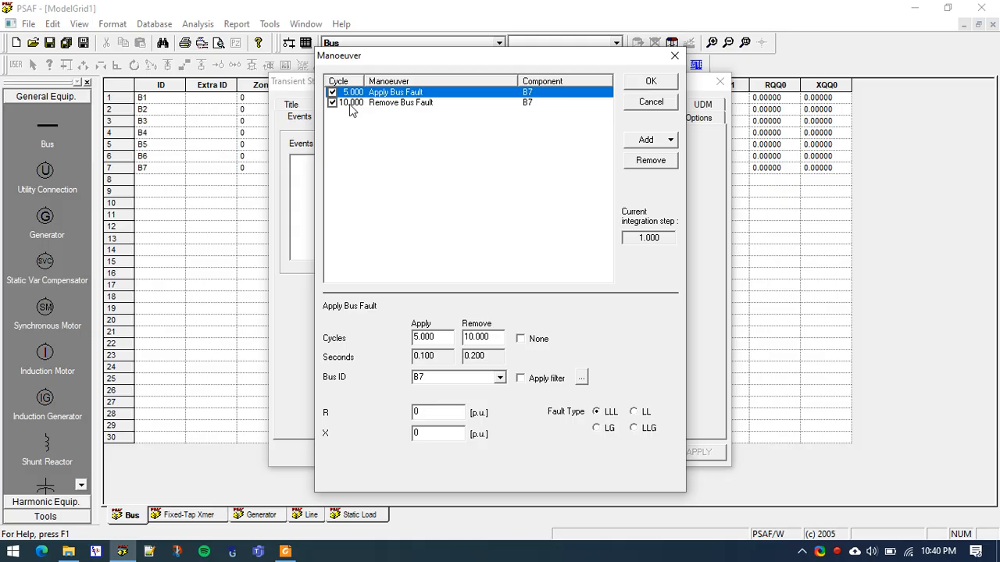
pyautogui.click(652, 82)
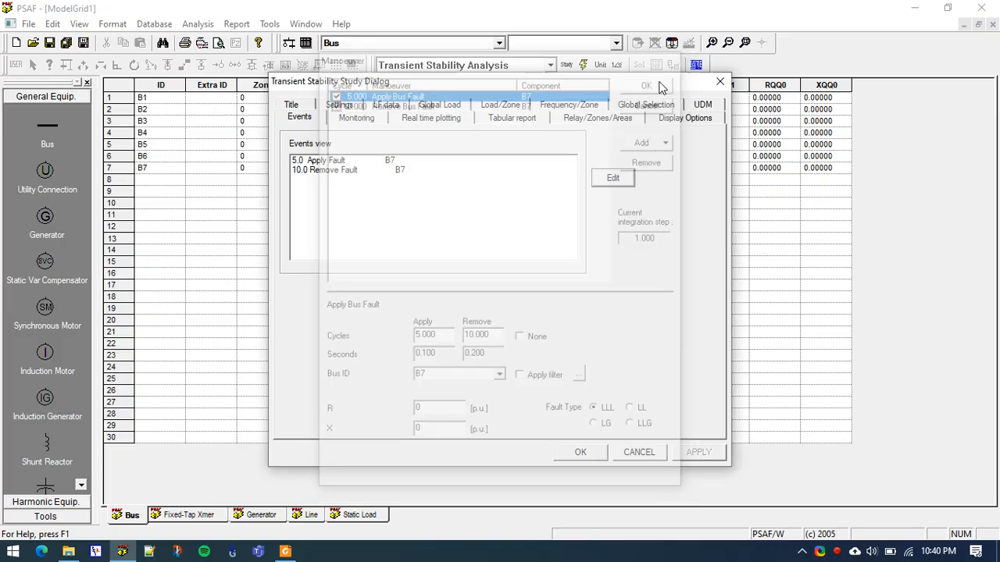
# Add buses B1 to B7 to the selected components for monitoring in the stability study
pyautogui.click(367, 119)
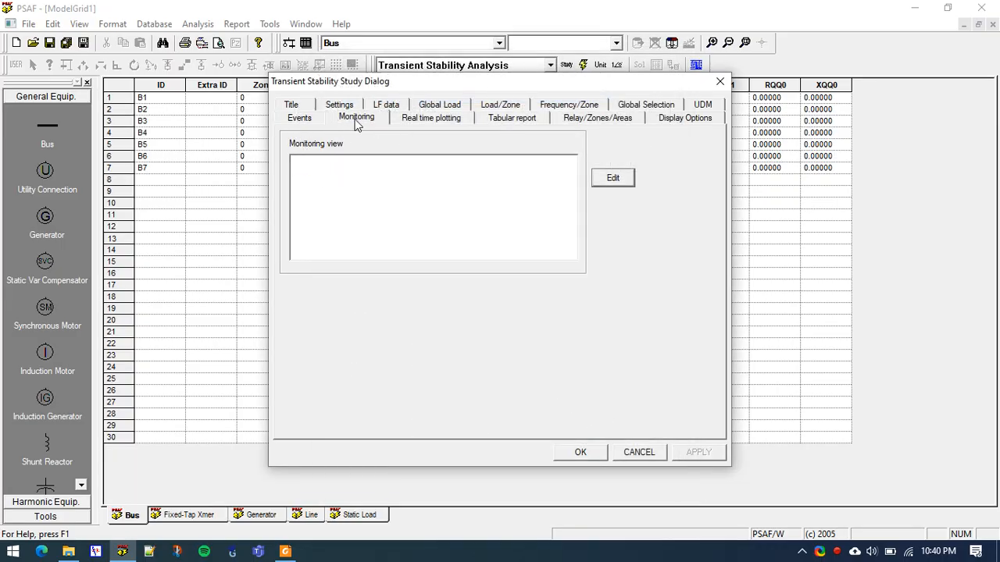
pyautogui.click(625, 180)
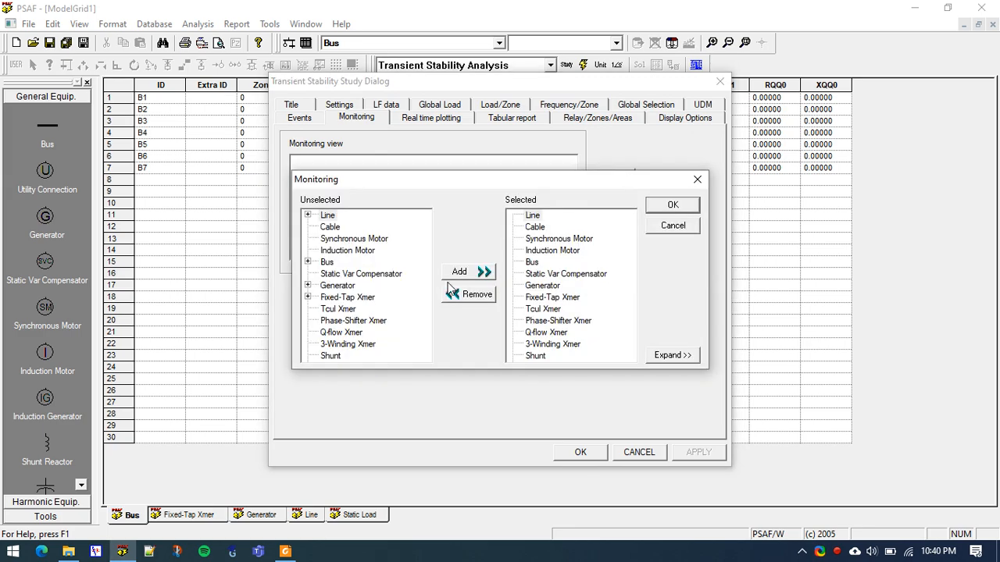
pyautogui.click(308, 261)
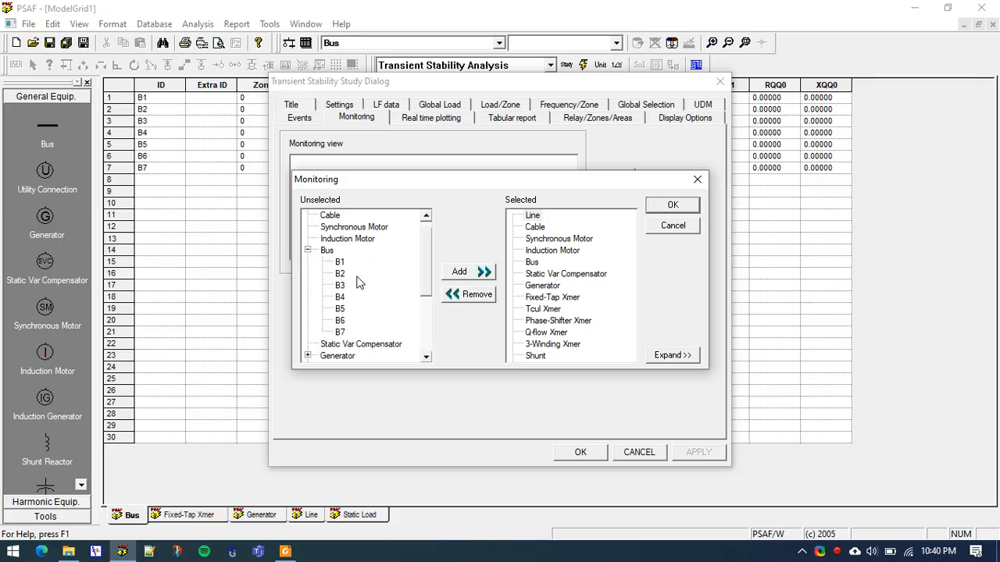
pyautogui.moveTo(340, 262); pyautogui.dragTo(341, 293)
pyautogui.keyDown('ctrl'); pyautogui.click(341, 310); pyautogui.keyUp('ctrl')
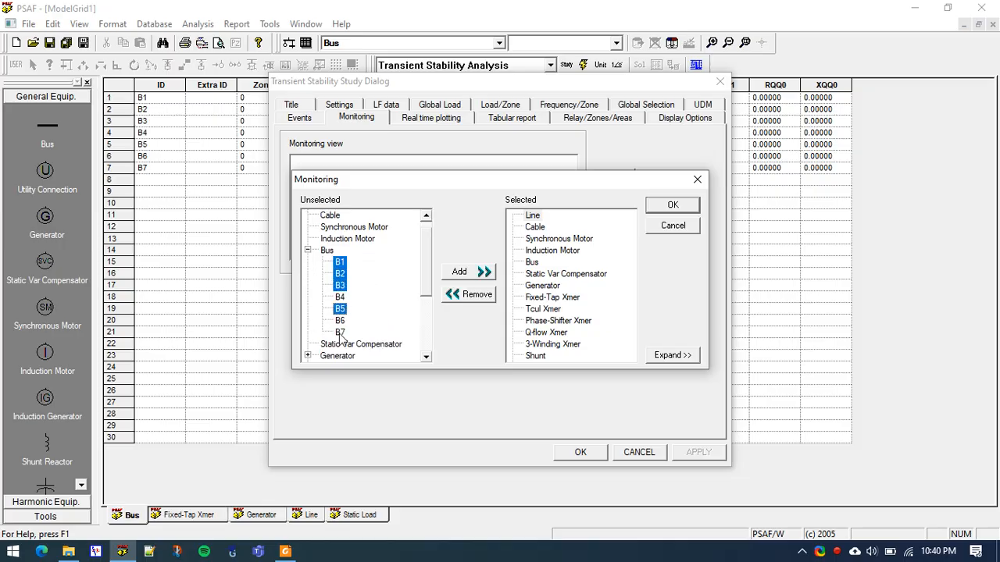
pyautogui.keyDown('ctrl'); pyautogui.click(339, 333); pyautogui.keyUp('ctrl')
pyautogui.keyDown('ctrl'); pyautogui.click(341, 321); pyautogui.keyUp('ctrl')
pyautogui.keyDown('ctrl'); pyautogui.click(344, 298); pyautogui.keyUp('ctrl')
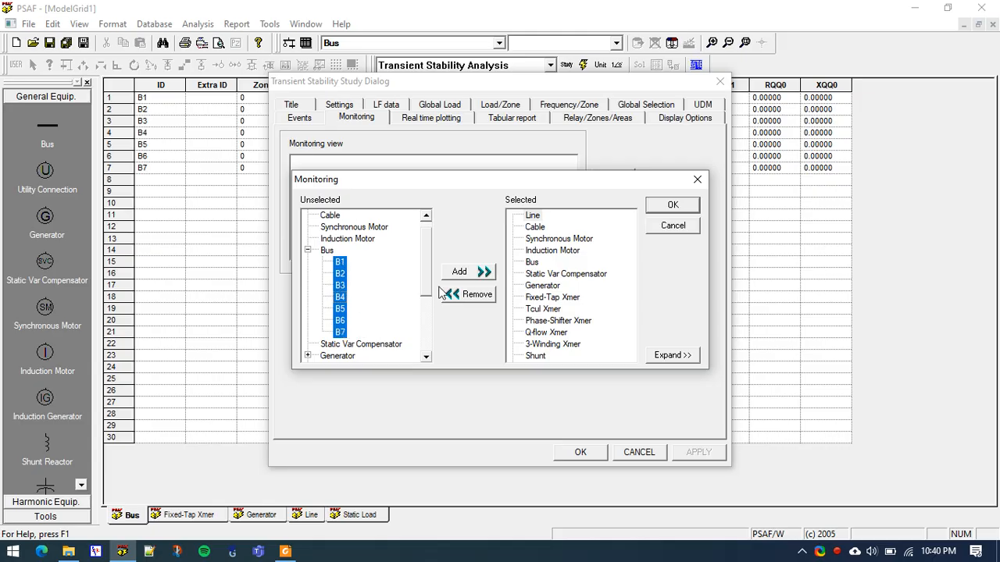
pyautogui.click(469, 273)
pyautogui.click(507, 265)
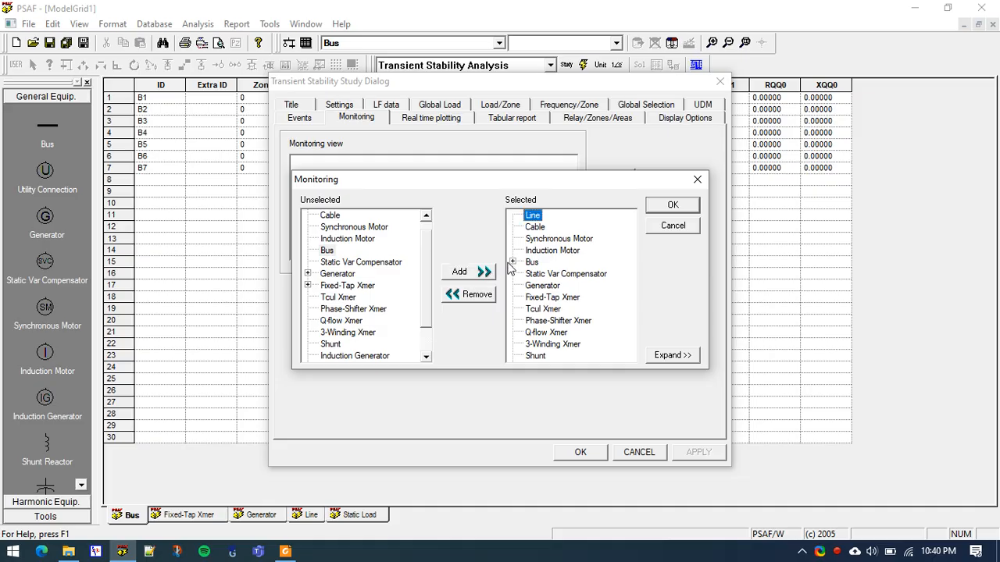
# Add generators G1, G3 and G5 to the monitored components alongside the buses and accept the transient stability study settings
pyautogui.click(512, 263)
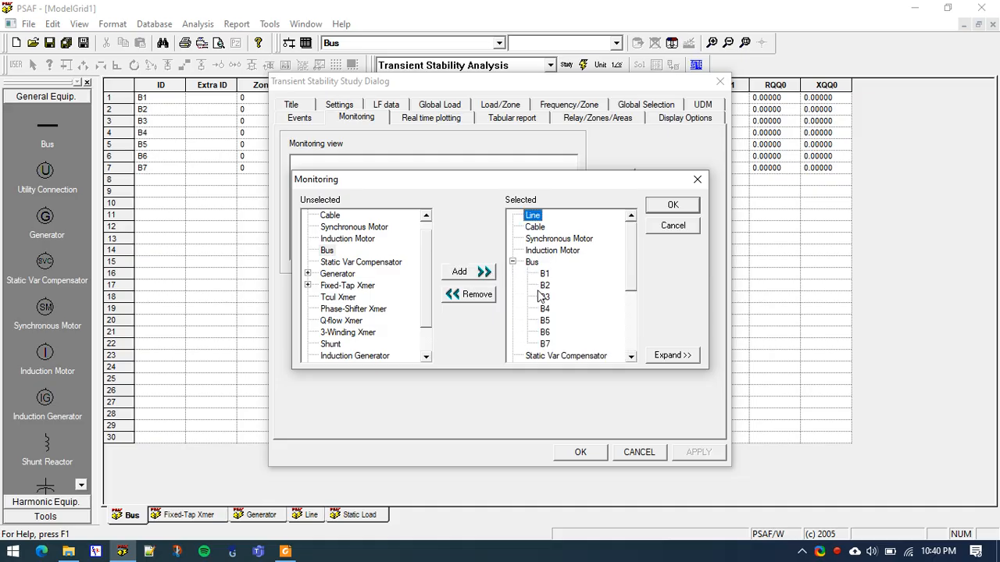
pyautogui.scroll(-1, 538, 295)
pyautogui.click(349, 309)
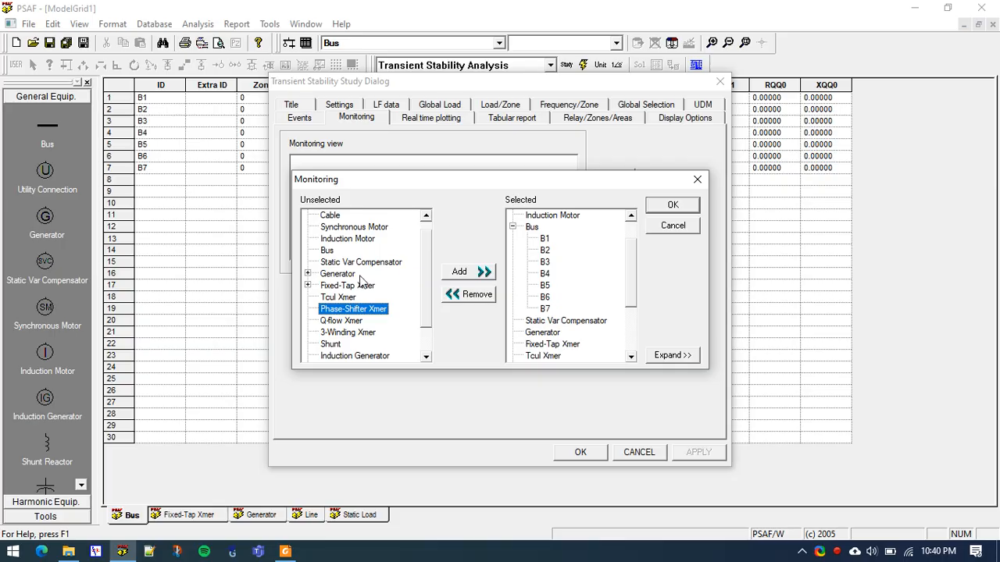
pyautogui.click(308, 274)
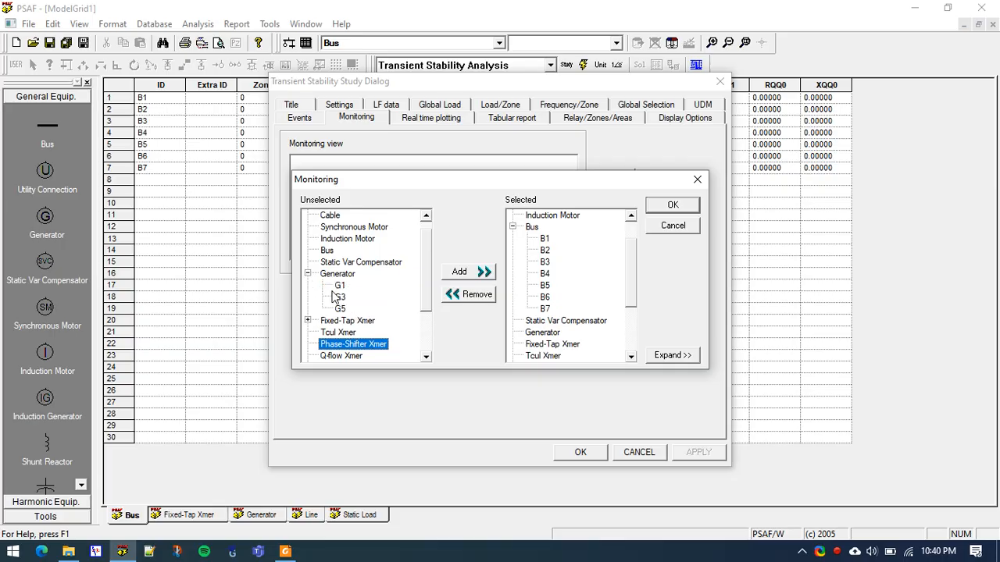
pyautogui.click(339, 286)
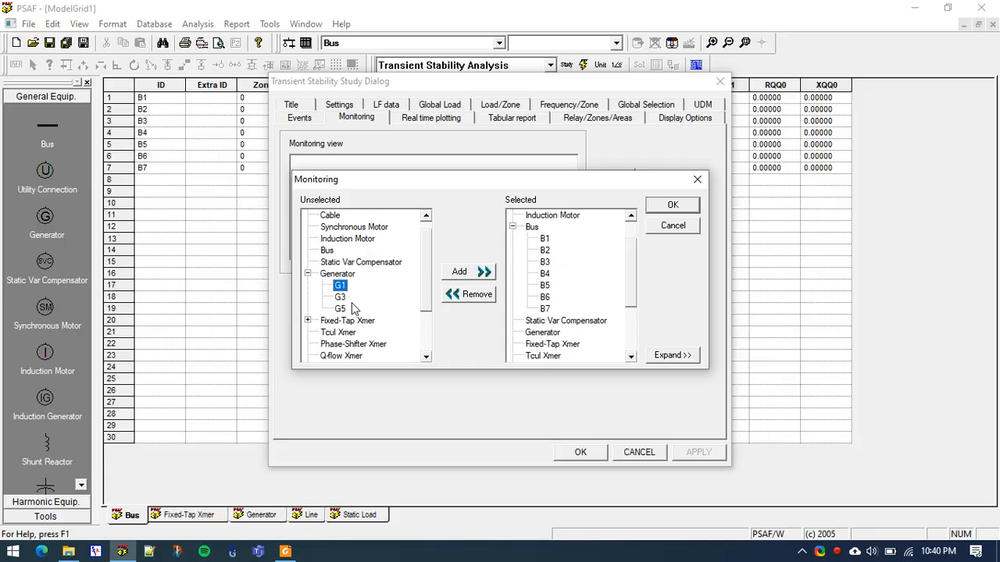
pyautogui.keyDown('shift'); pyautogui.click(341, 308); pyautogui.keyUp('shift')
pyautogui.click(468, 272)
pyautogui.scroll(-1, 611, 297)
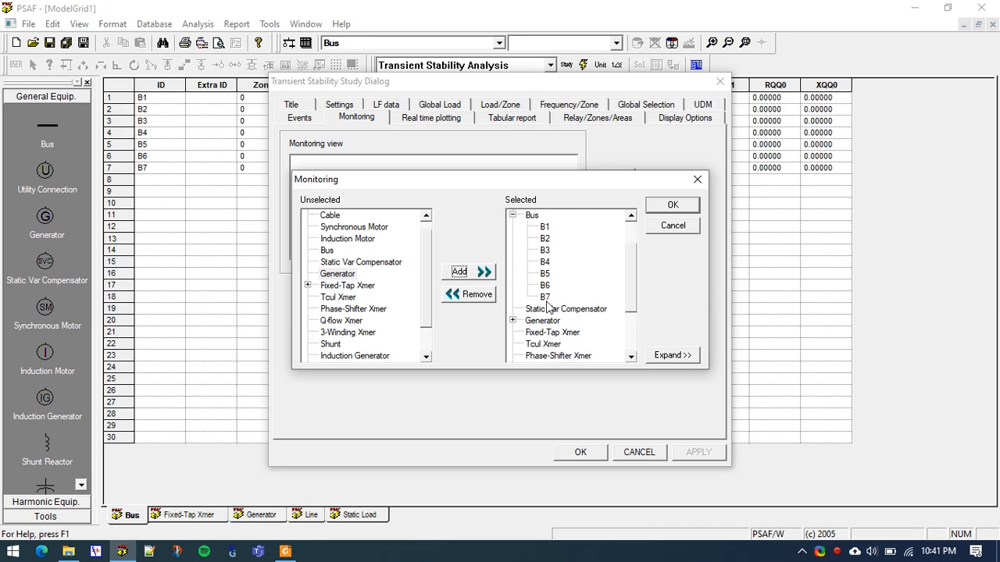
pyautogui.click(513, 320)
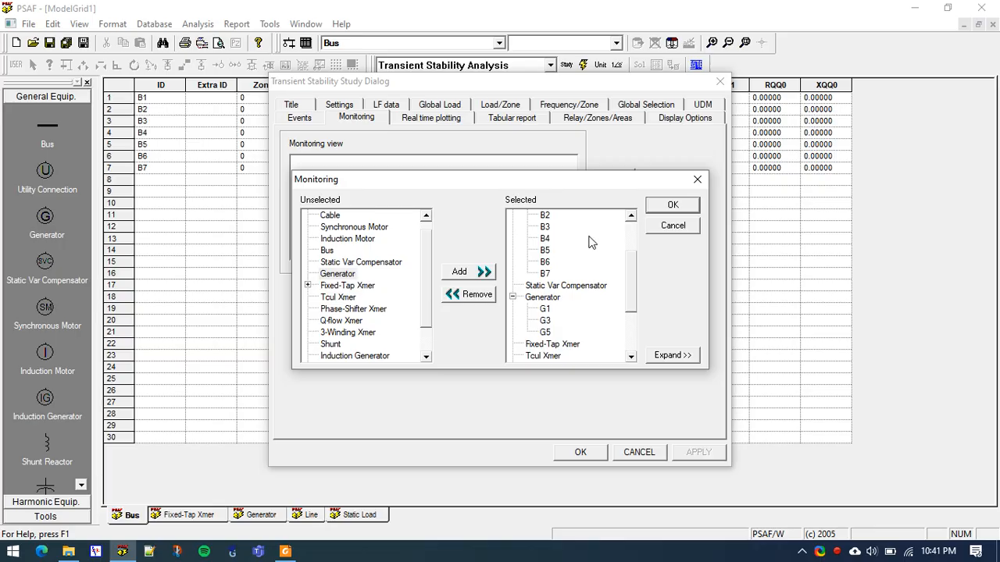
pyautogui.click(663, 205)
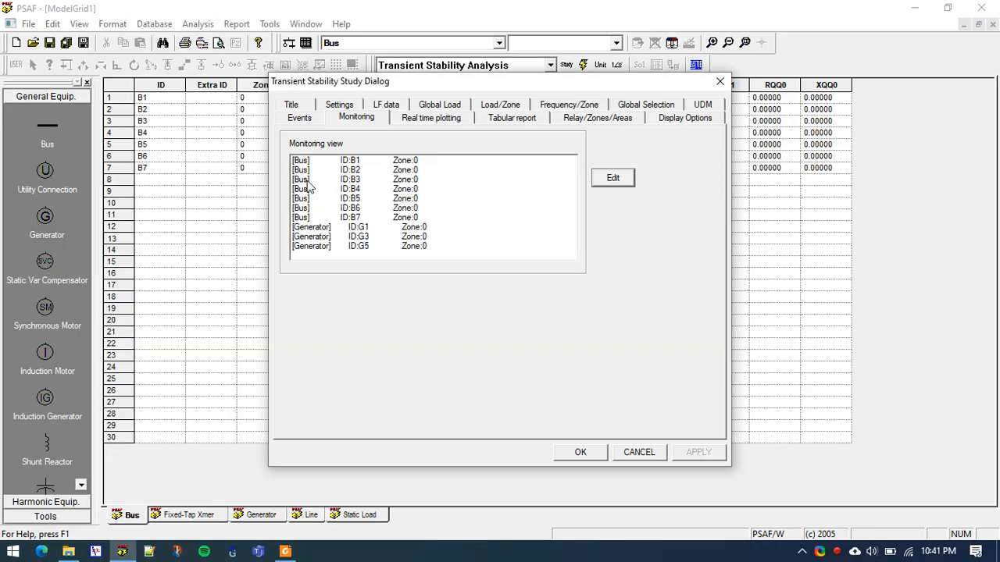
pyautogui.click(581, 453)
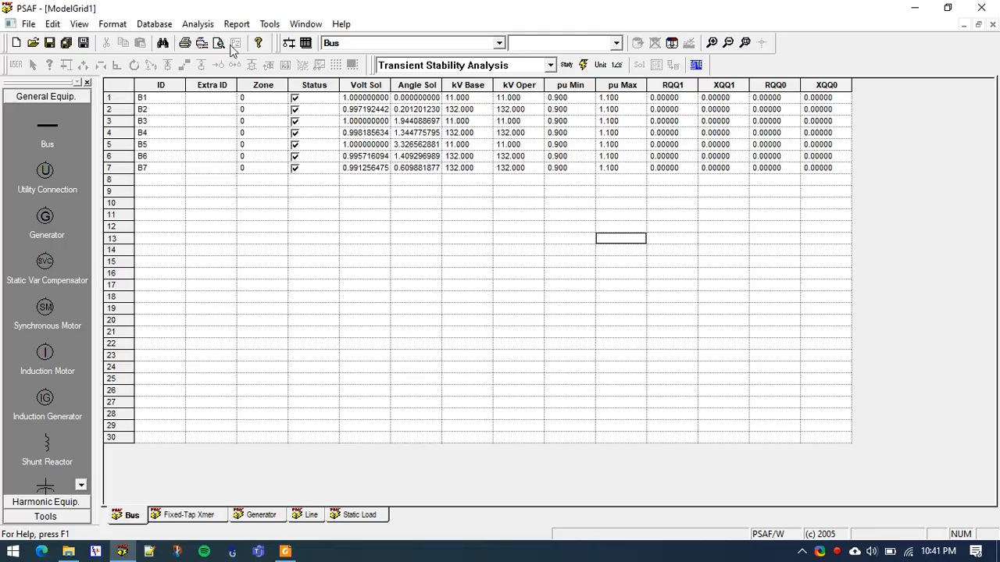
# Solve the transient stability study with the subtitle "Transient analysis tutorial" and acknowledge its completion
pyautogui.click(197, 24)
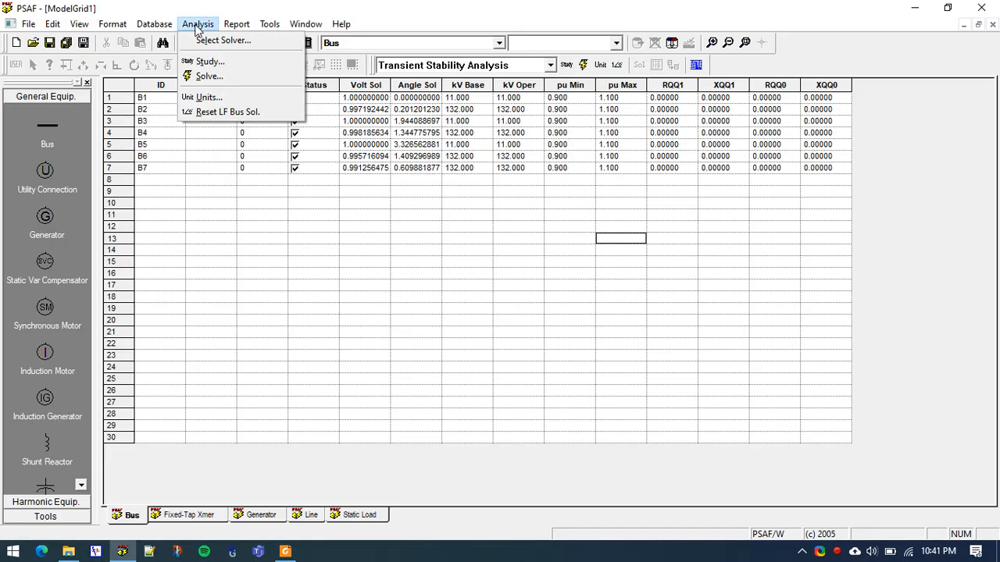
pyautogui.click(209, 76)
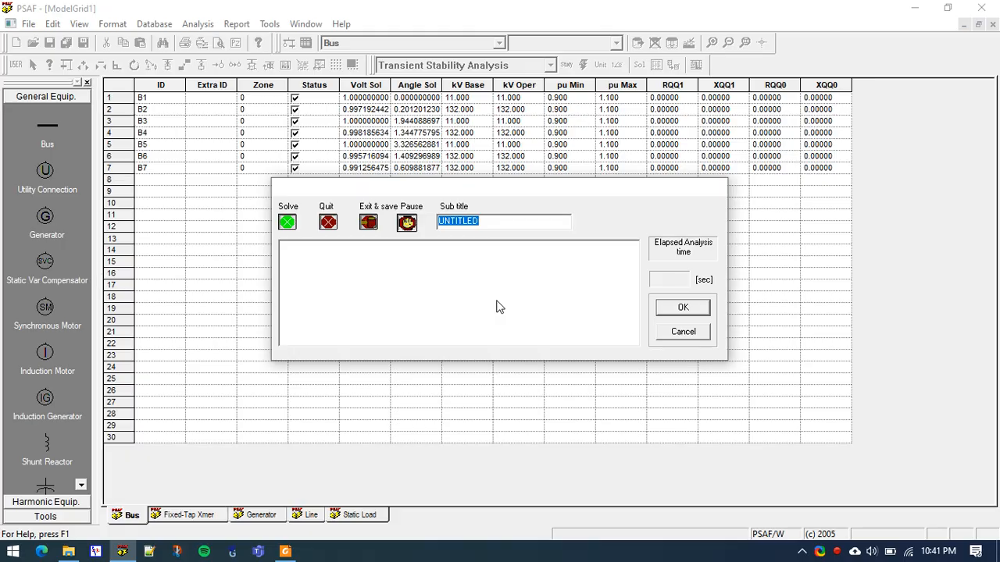
pyautogui.write('Tras')
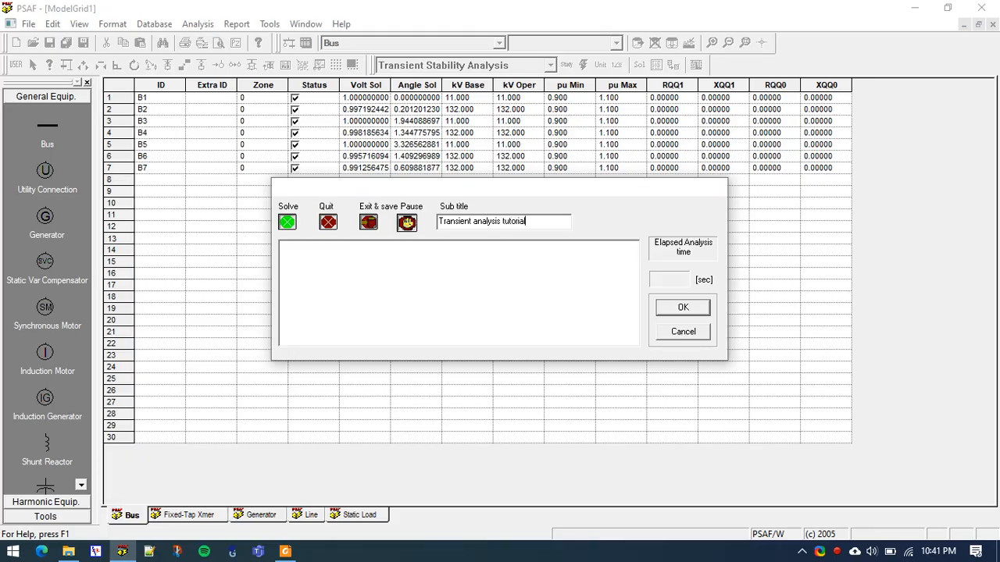
pyautogui.click(287, 223)
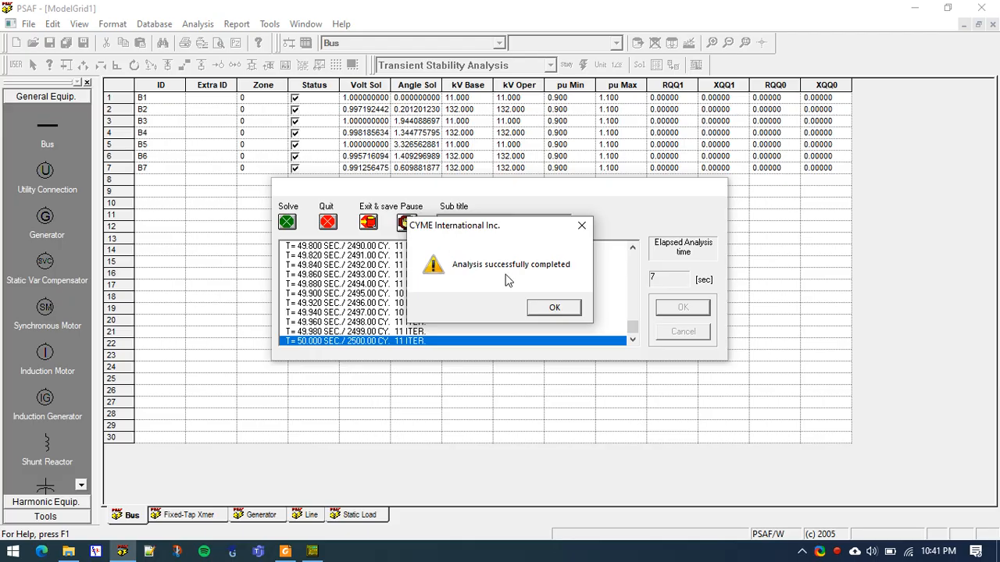
pyautogui.click(554, 308)
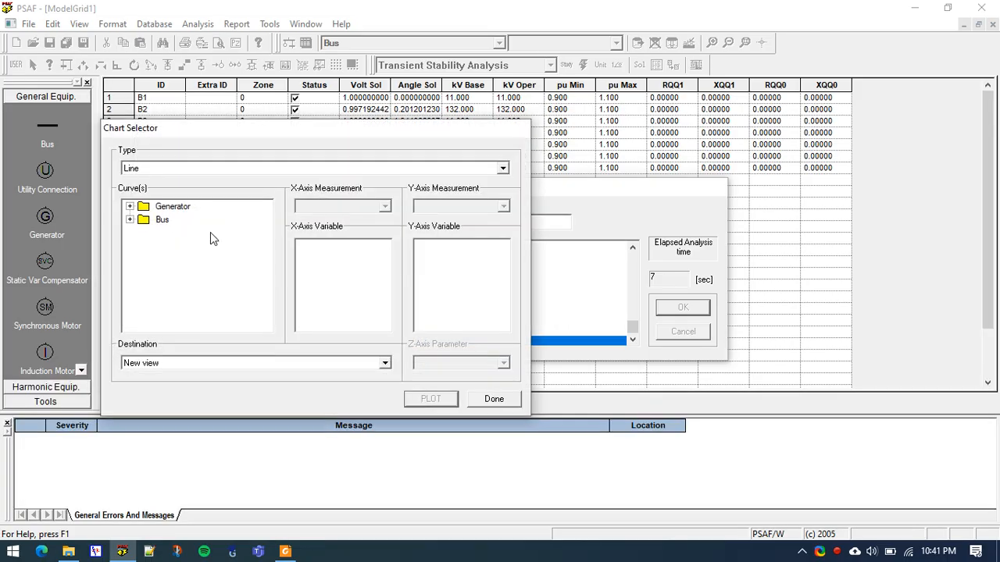
# Examine the generator and bus curves available for charting and their default axis measurements
pyautogui.moveTo(162, 138); pyautogui.dragTo(184, 124)
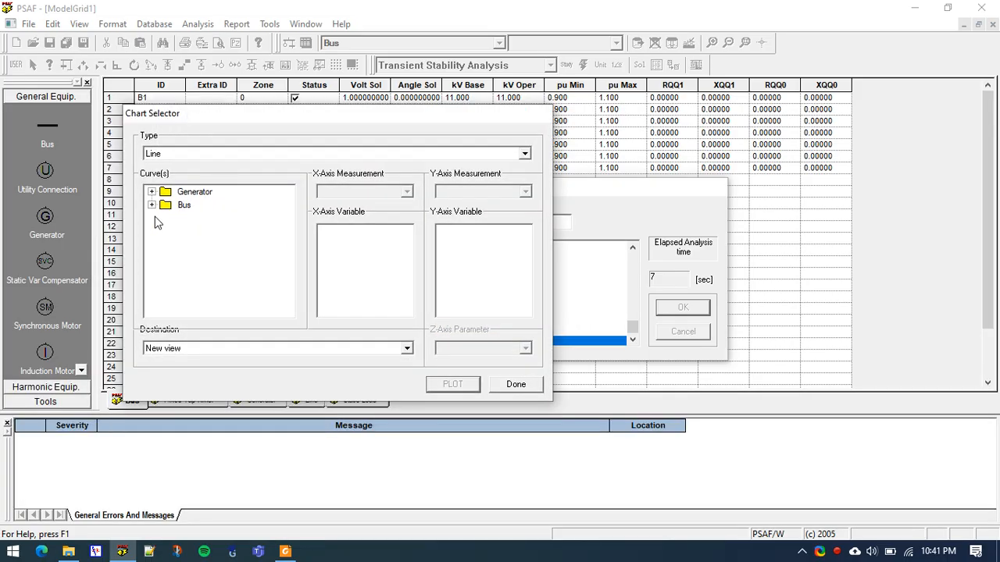
pyautogui.click(152, 192)
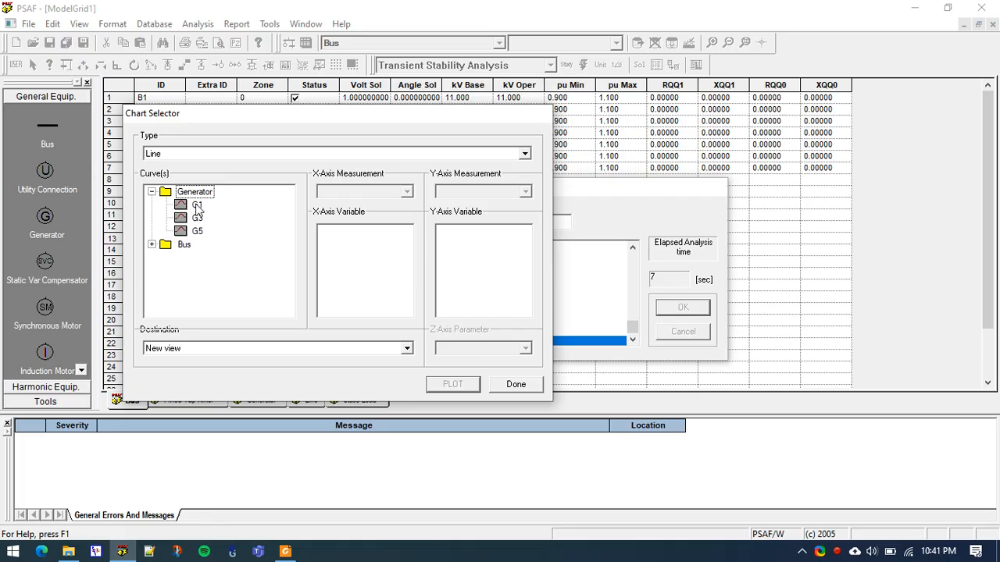
pyautogui.click(197, 205)
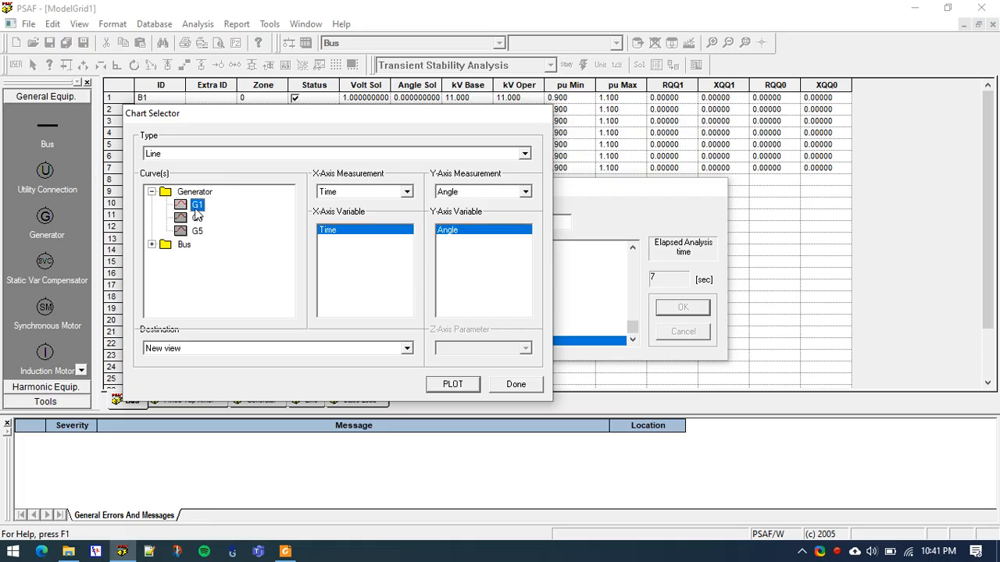
pyautogui.click(152, 244)
pyautogui.click(197, 271)
pyautogui.click(197, 245)
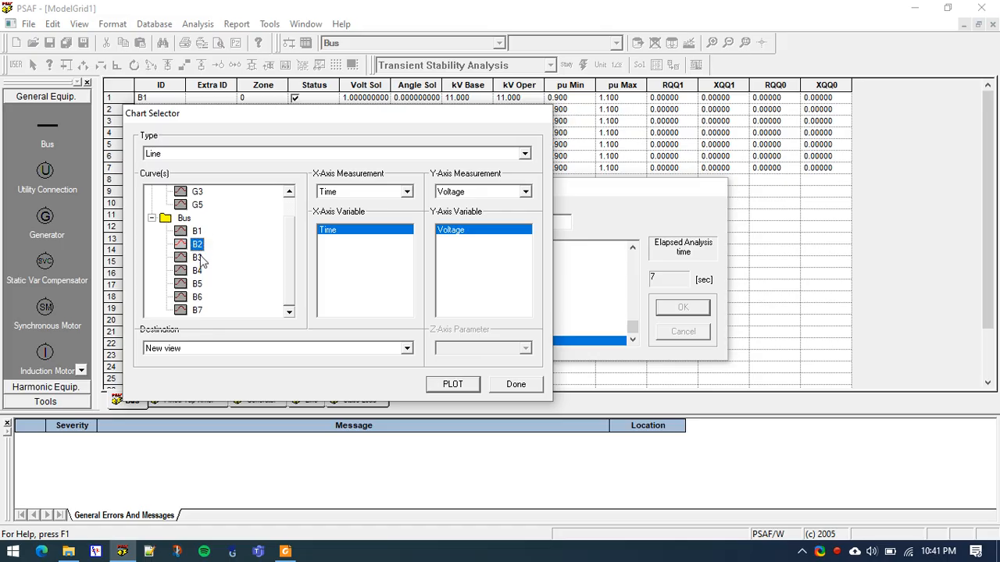
pyautogui.scroll(1, 203, 258)
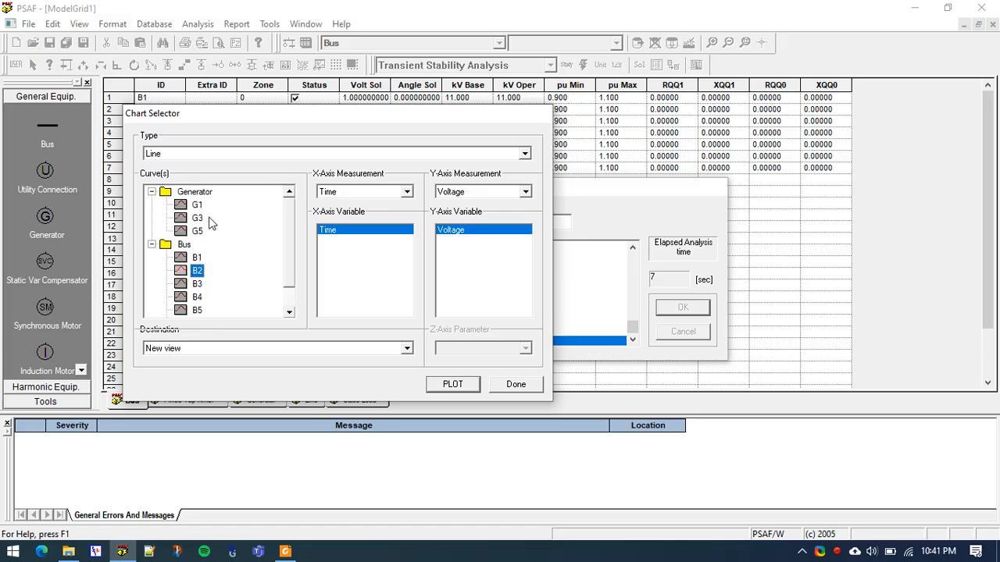
pyautogui.click(198, 220)
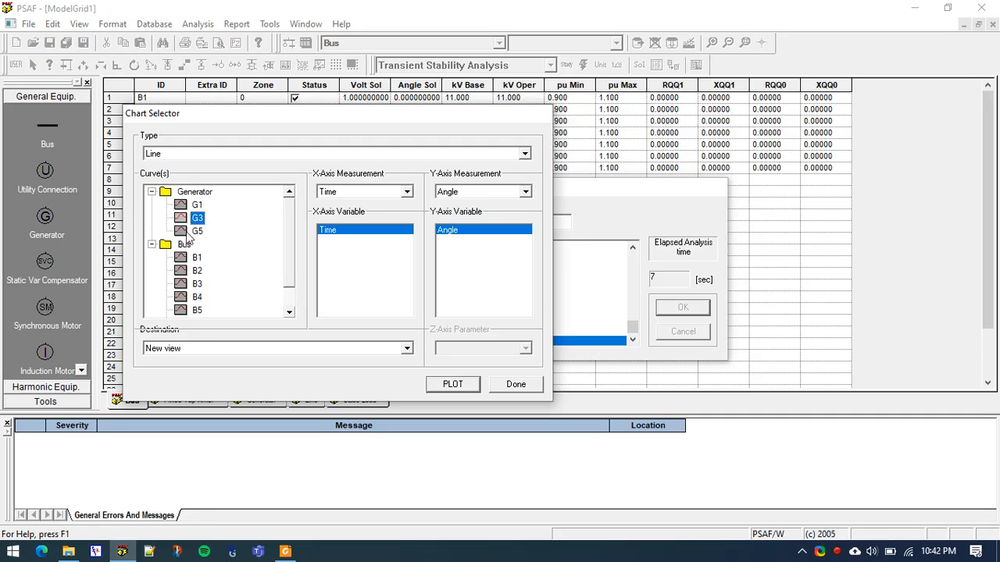
# Plot the speed of generator G1 against time as a line chart in a new view
pyautogui.click(197, 205)
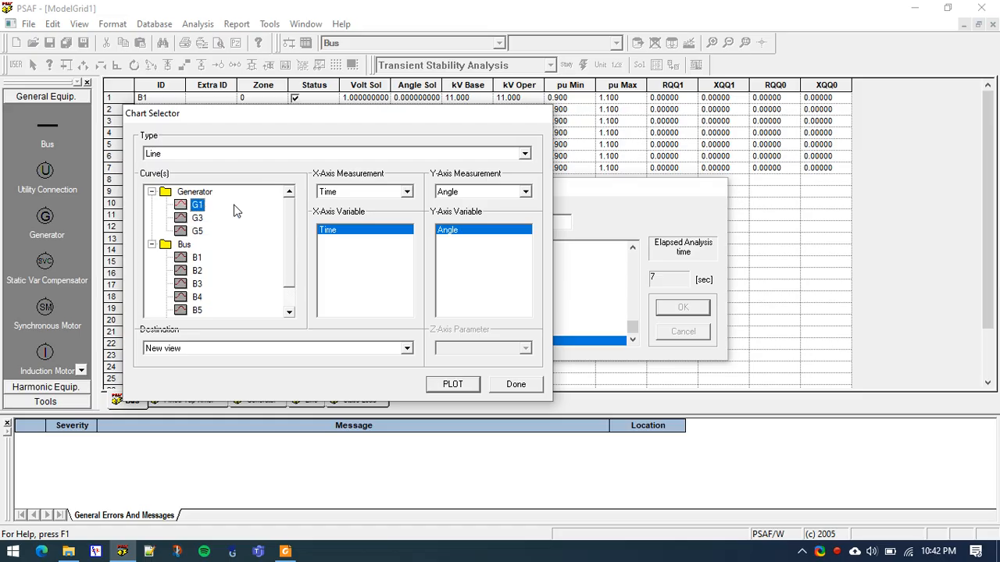
pyautogui.click(349, 196)
pyautogui.click(339, 198)
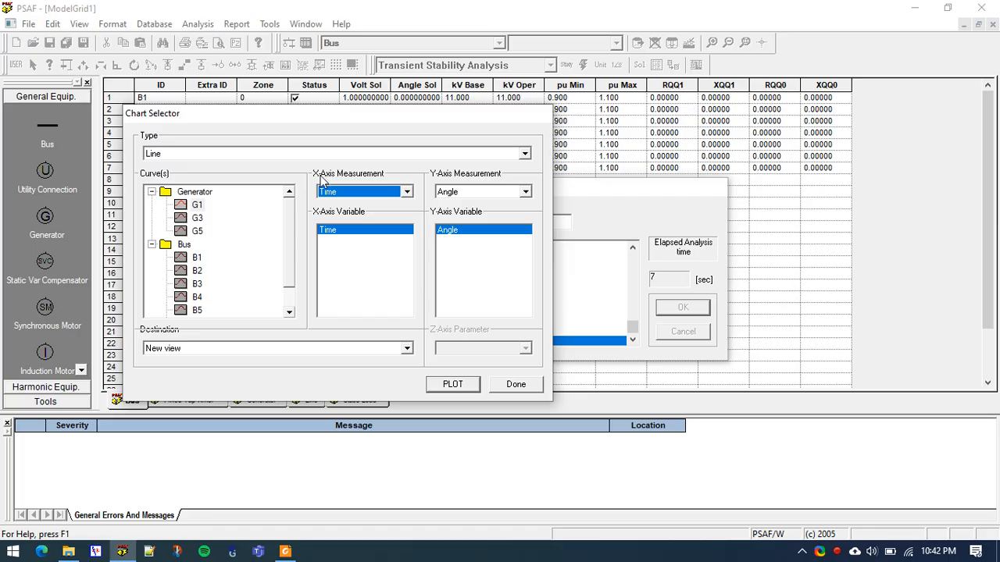
pyautogui.click(472, 191)
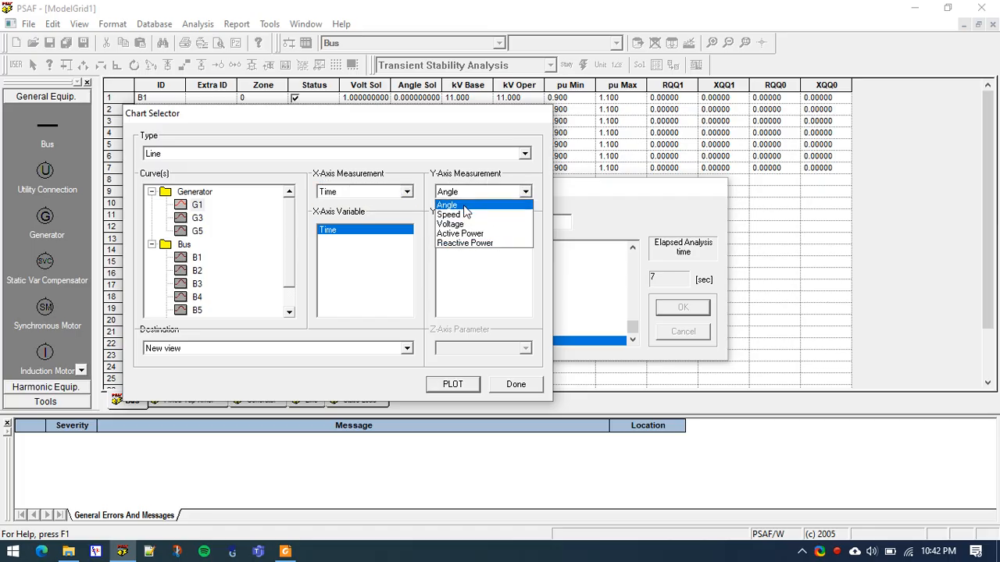
pyautogui.click(464, 207)
pyautogui.click(469, 195)
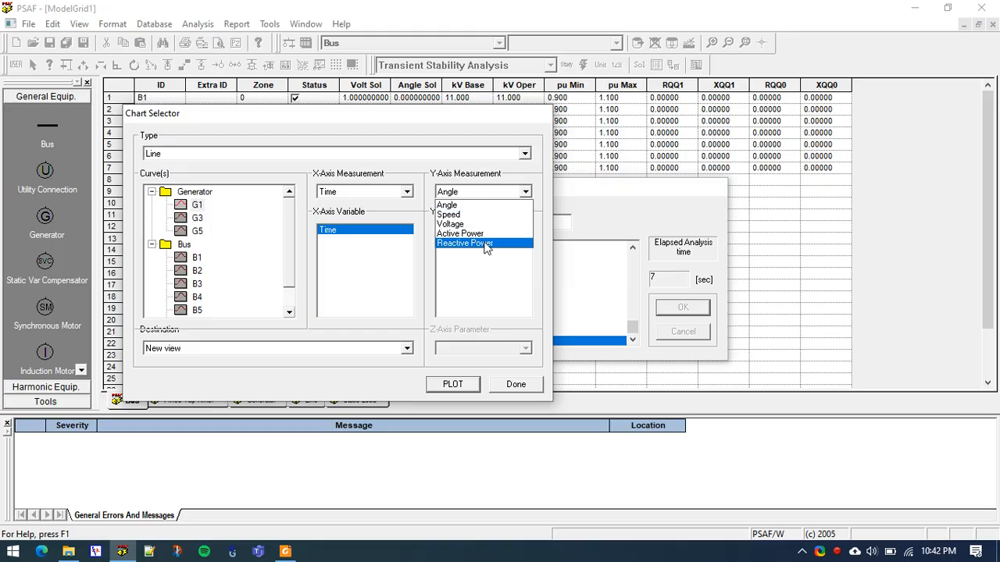
pyautogui.click(466, 215)
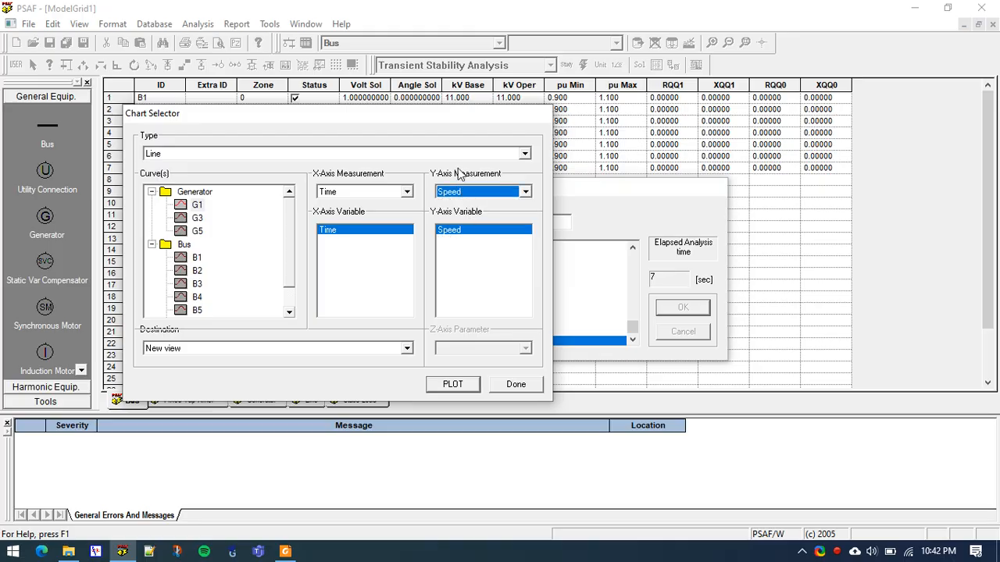
pyautogui.click(461, 387)
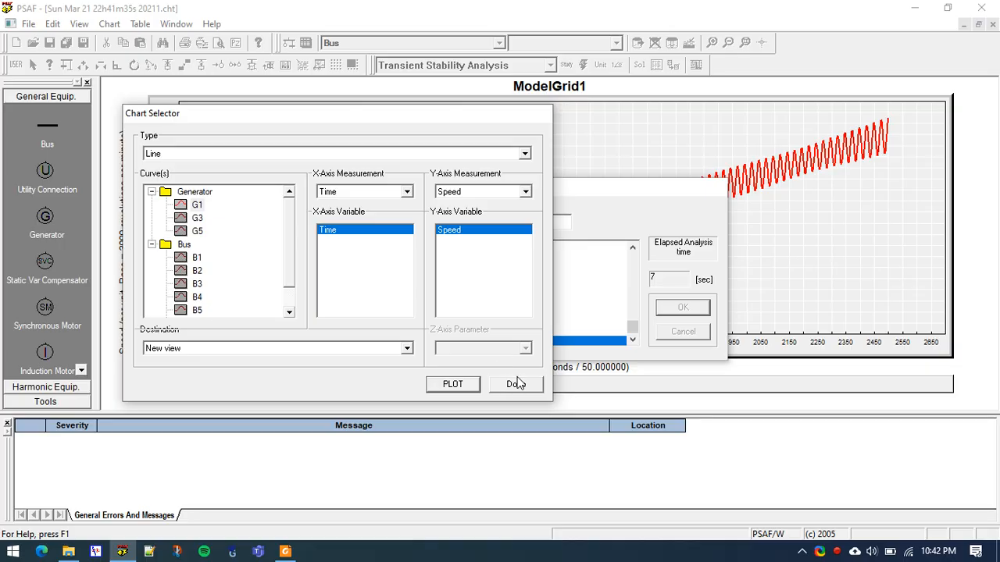
# Plot the frequency of buses B1 to B7 against time as a line chart in a new view
pyautogui.scroll(-1, 207, 265)
pyautogui.click(197, 258)
pyautogui.scroll(-1, 196, 253)
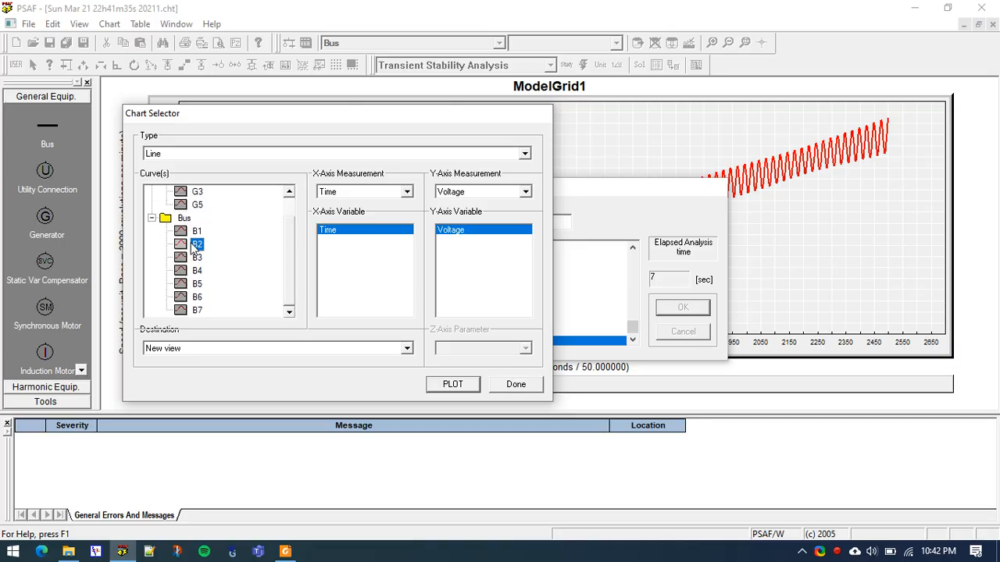
pyautogui.click(196, 259)
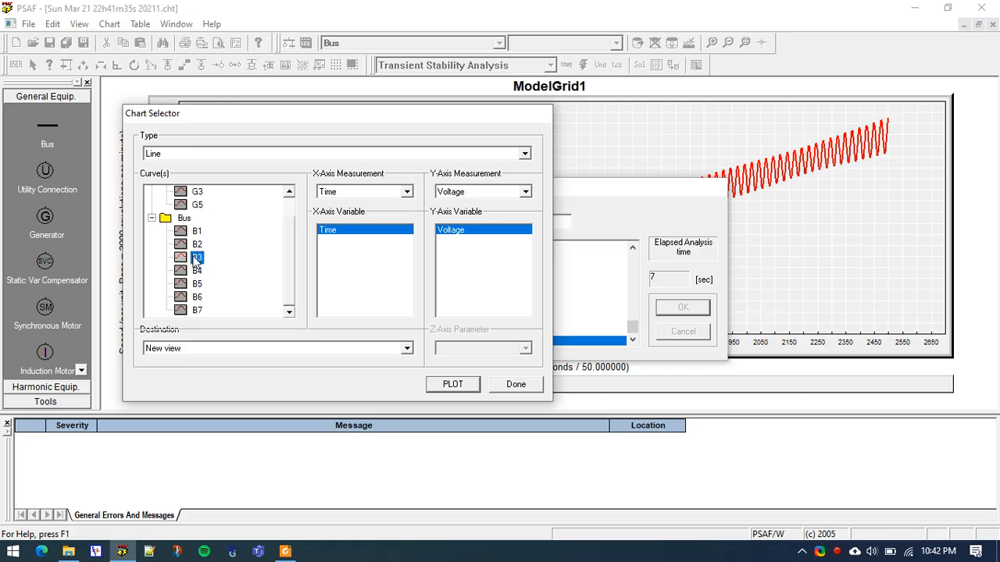
pyautogui.click(196, 232)
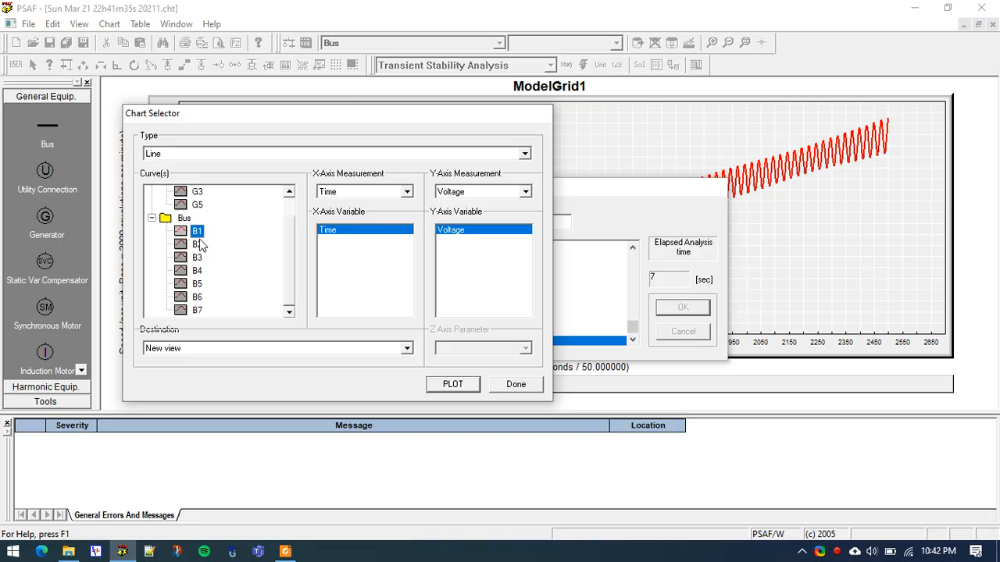
pyautogui.moveTo(198, 248); pyautogui.dragTo(197, 309)
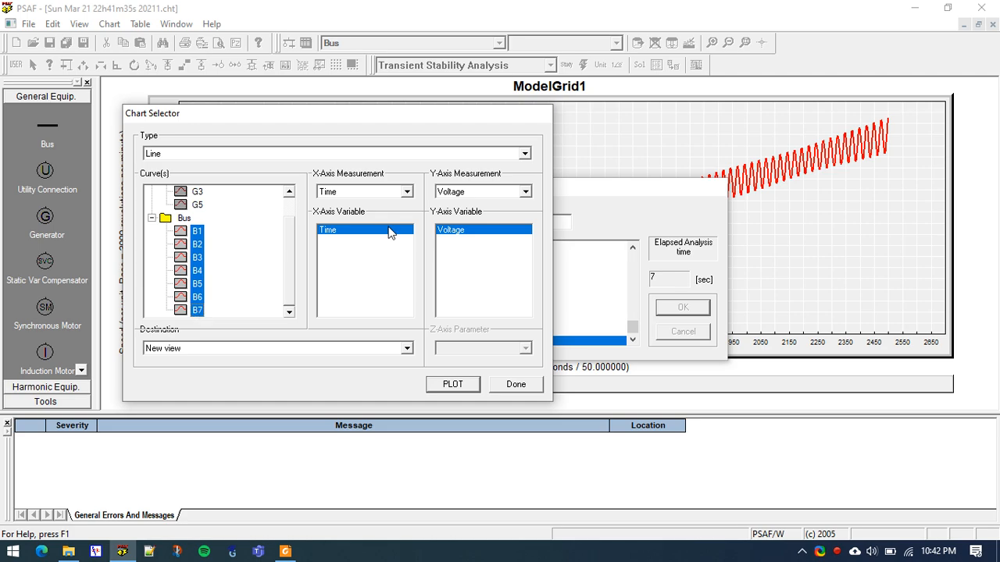
pyautogui.click(481, 196)
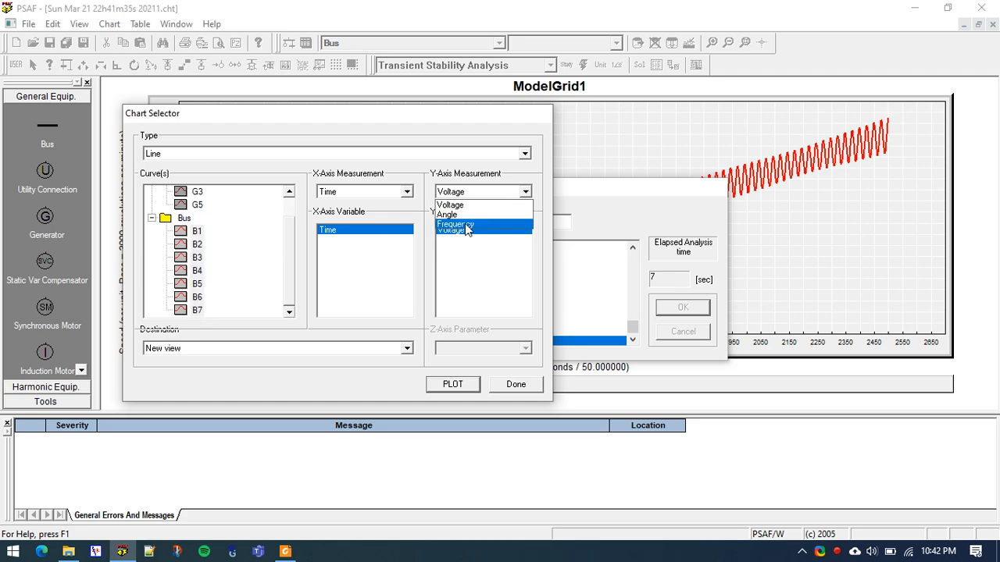
pyautogui.click(469, 224)
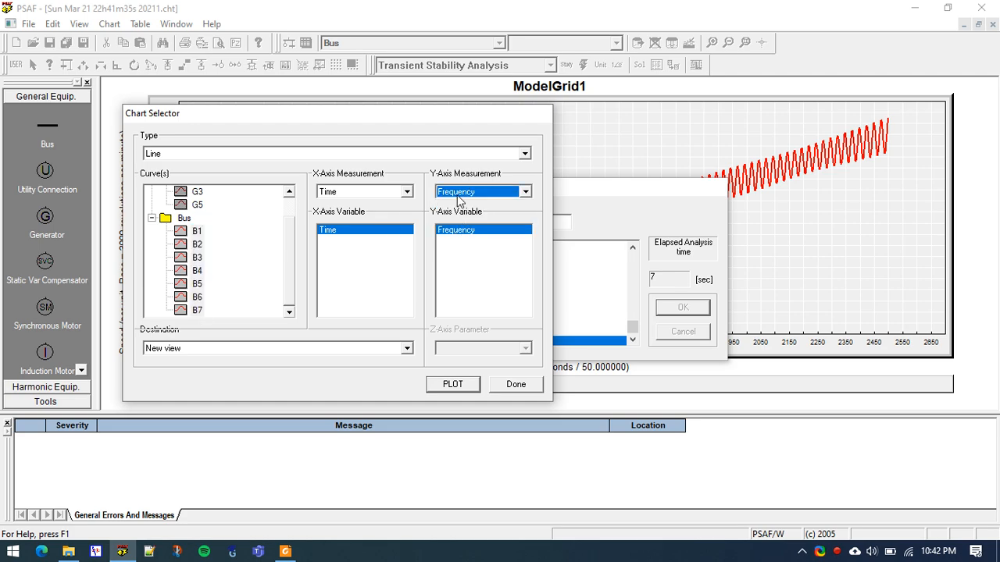
pyautogui.click(452, 385)
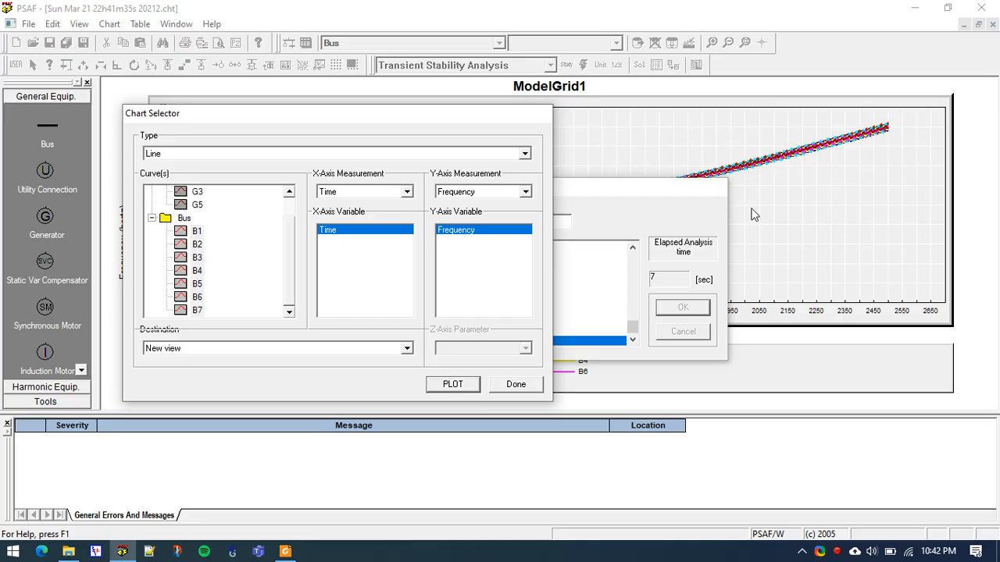
# Finish selecting charts, accept the solved analysis and inspect points along the bus frequency curves
pyautogui.click(509, 386)
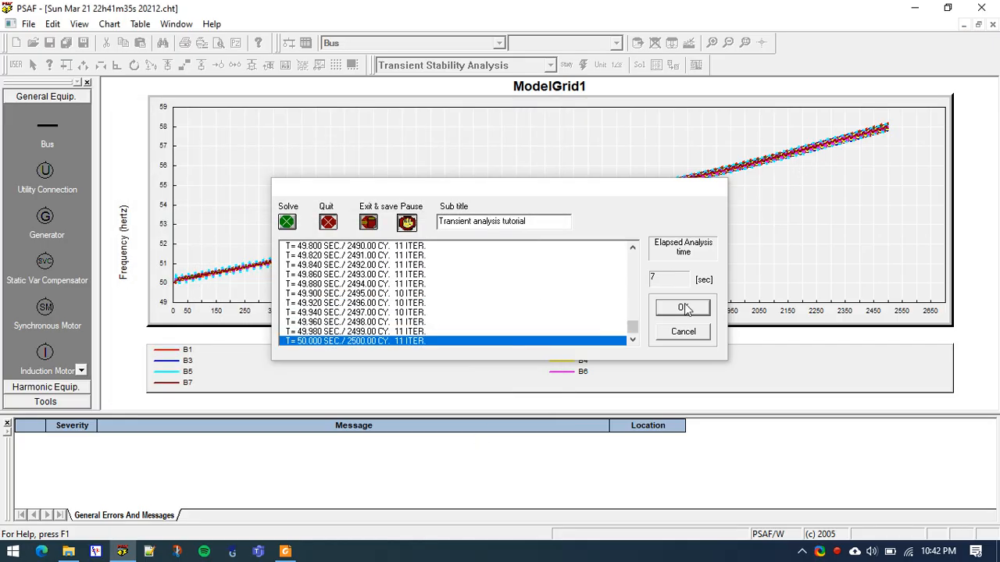
pyautogui.click(683, 307)
pyautogui.moveTo(359, 244)
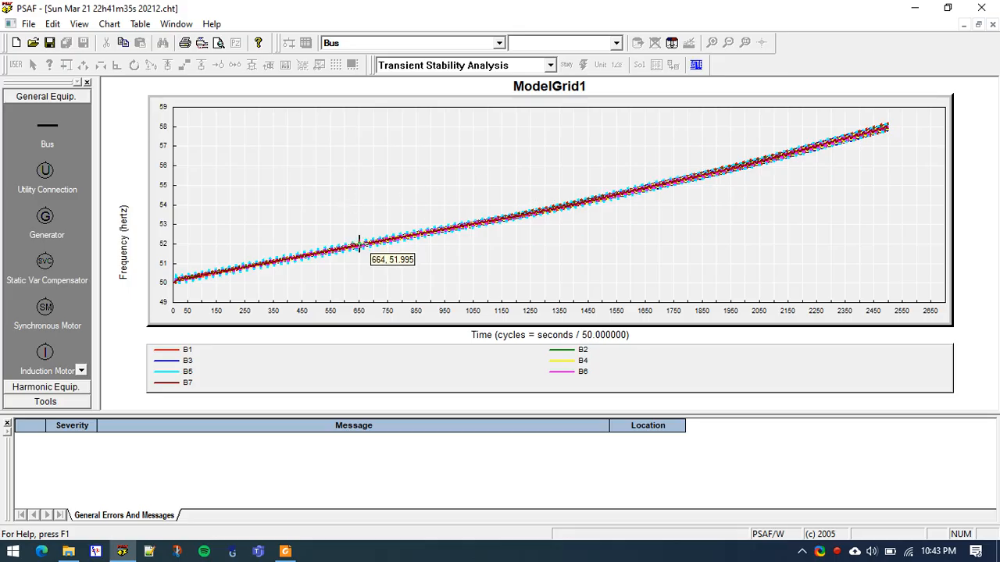
pyautogui.moveTo(226, 271)
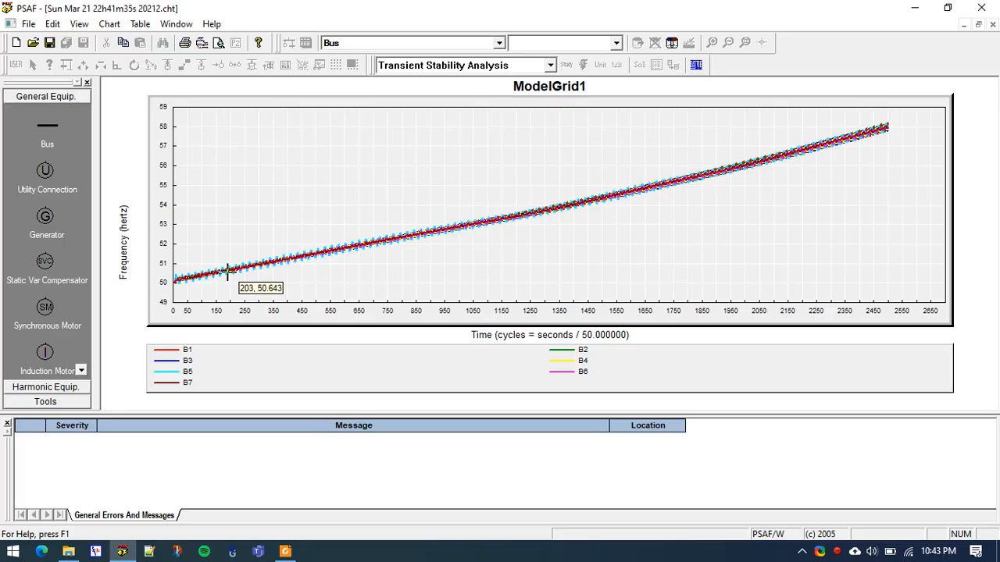
# Inspect points along the bus frequency curves, and close the frequency and G1 speed charts to return to the bus table
pyautogui.moveTo(503, 218)
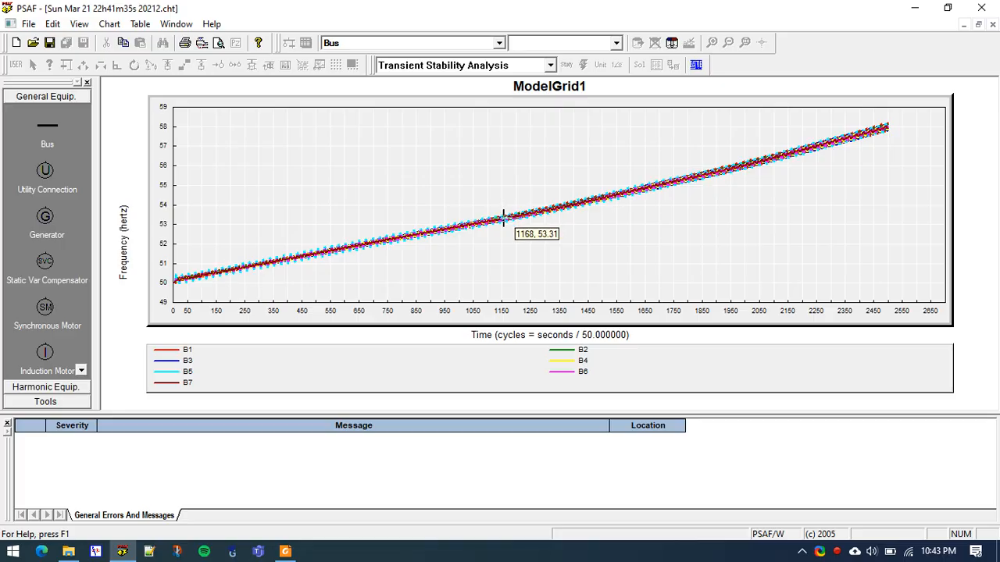
pyautogui.moveTo(189, 277)
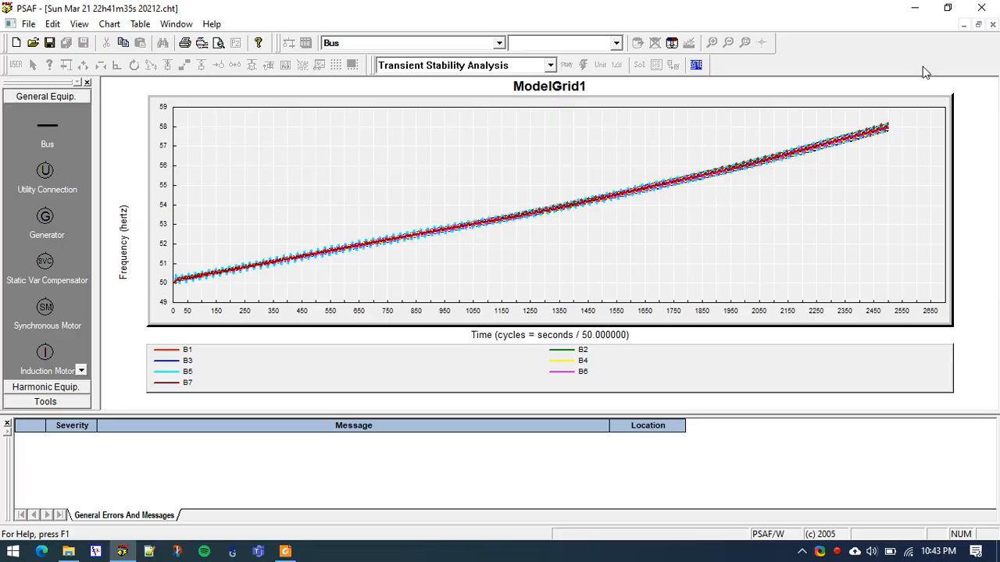
pyautogui.click(992, 25)
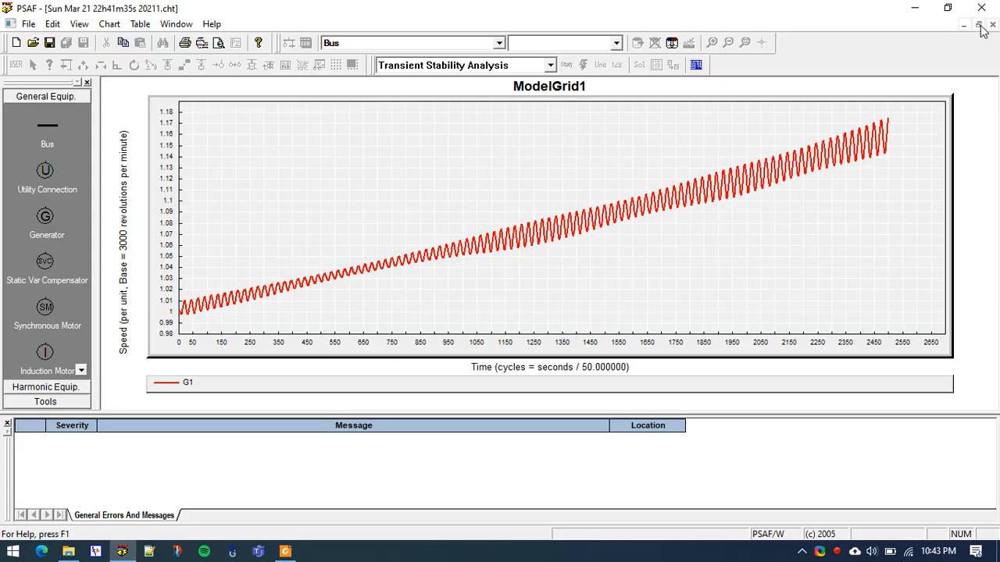
pyautogui.click(992, 26)
pyautogui.click(305, 228)
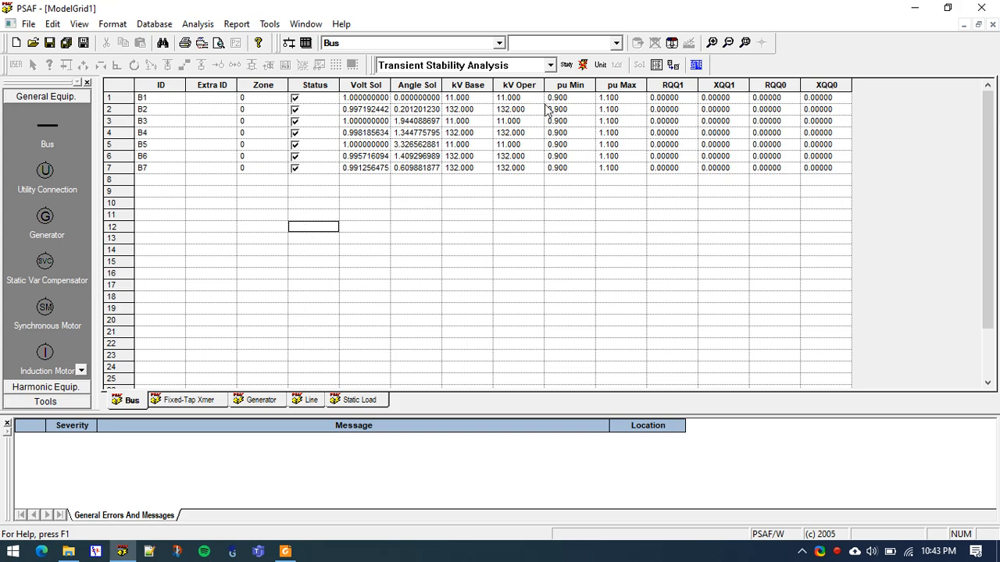
pyautogui.click(366, 232)
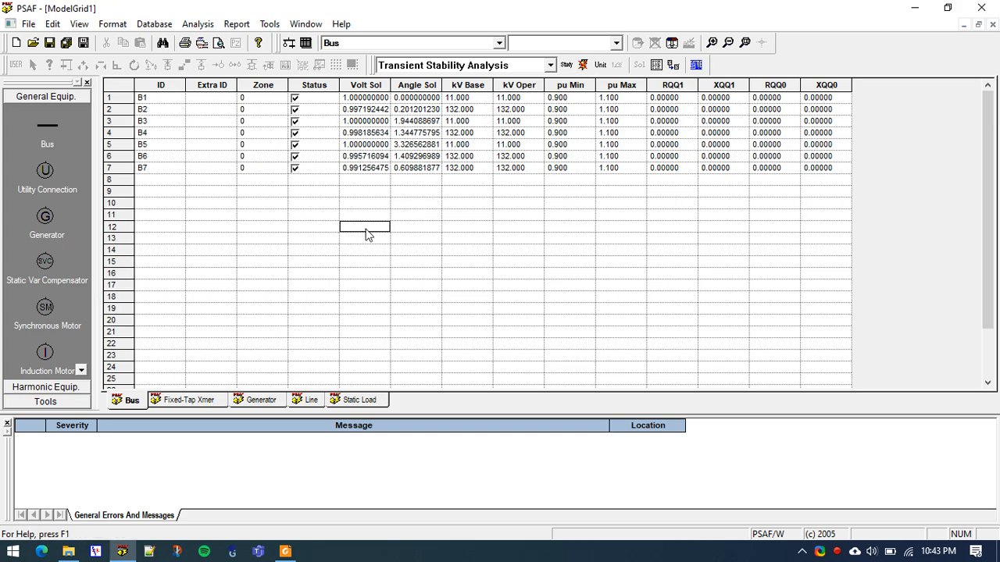
pyautogui.click(263, 203)
pyautogui.click(420, 182)
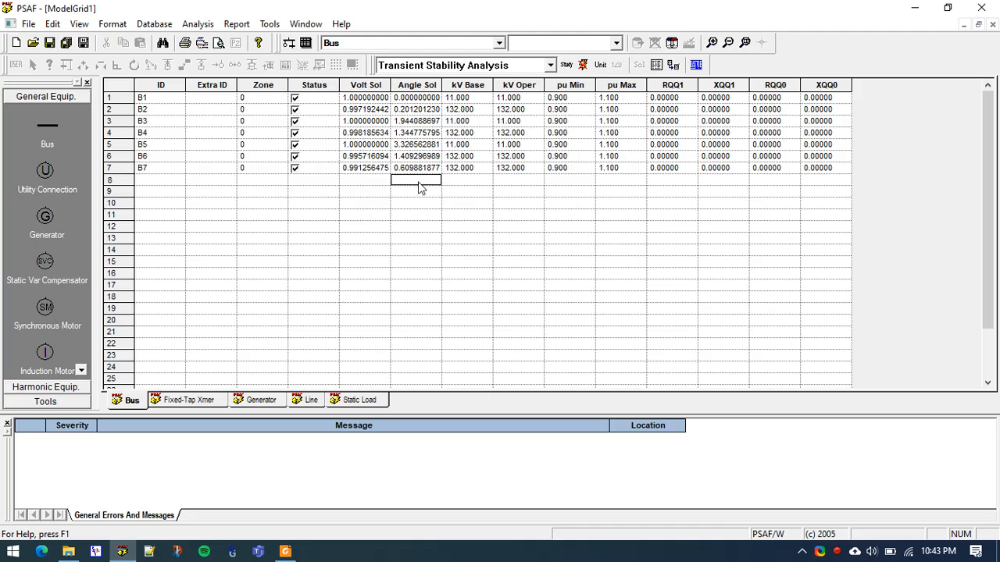
# Start CYMView and open the Sun Mar 21 22h41m35s 2021 results of the Transient analysis tutorial study under ModelGrid1
pyautogui.click(235, 24)
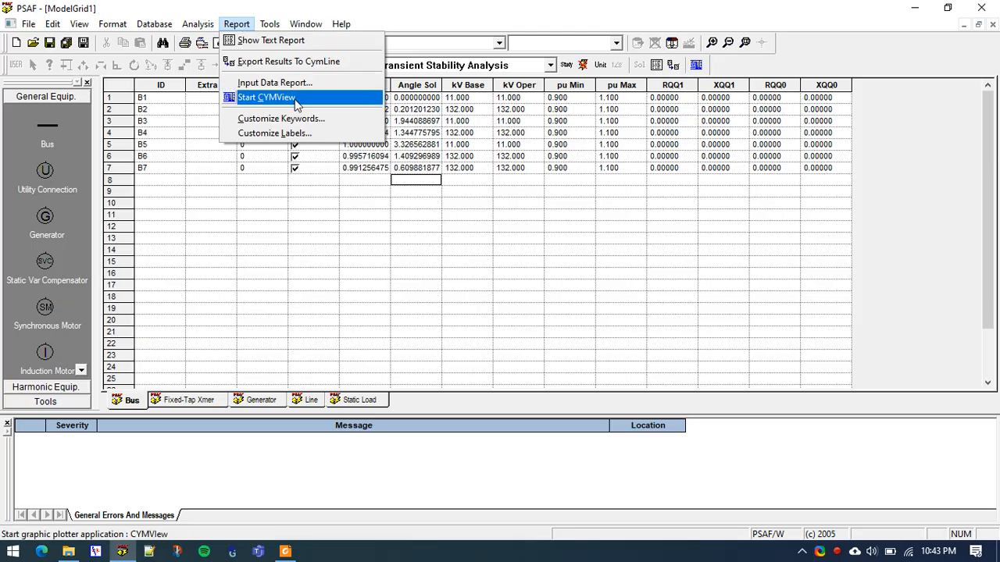
pyautogui.click(299, 99)
pyautogui.doubleClick(413, 90)
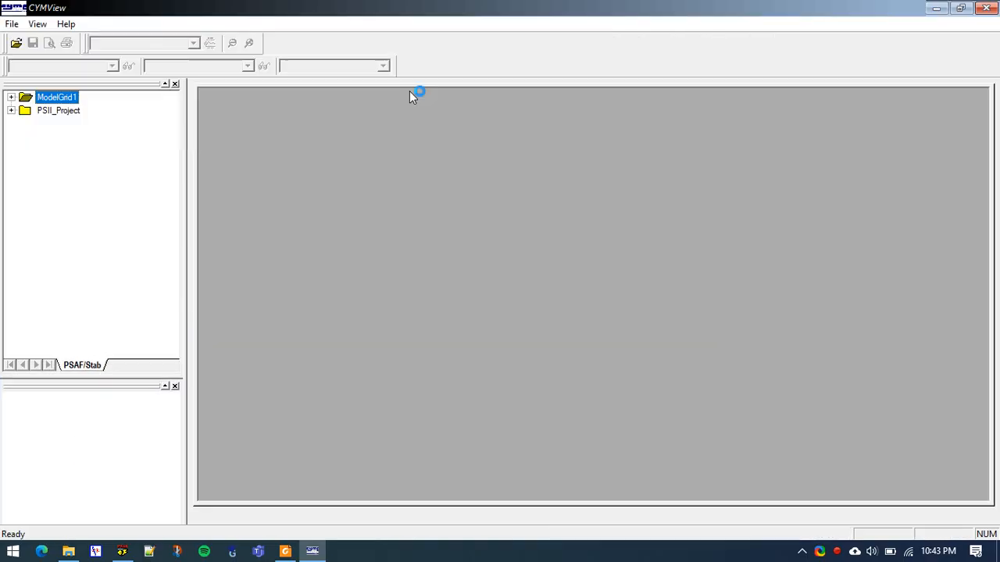
pyautogui.click(11, 97)
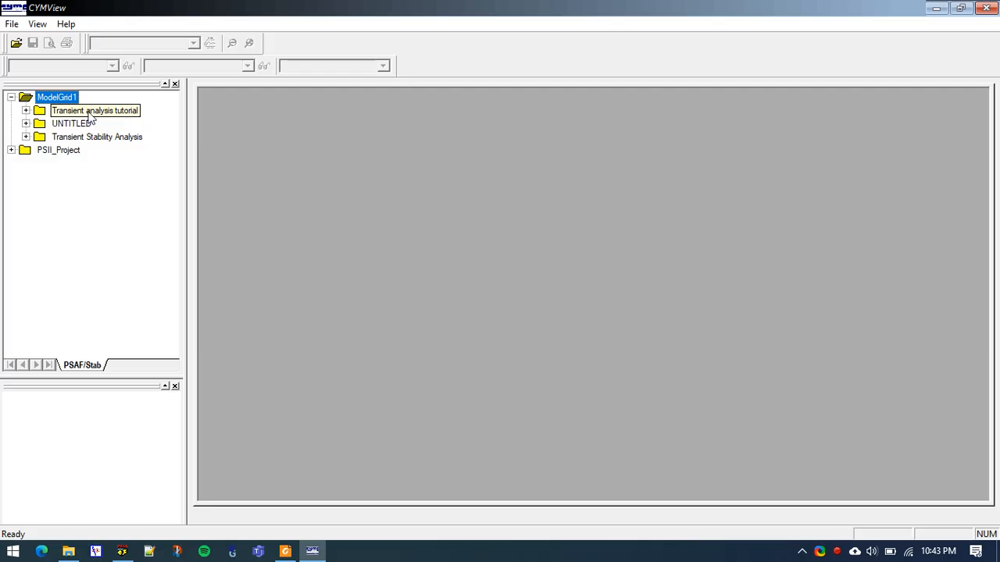
pyautogui.click(26, 111)
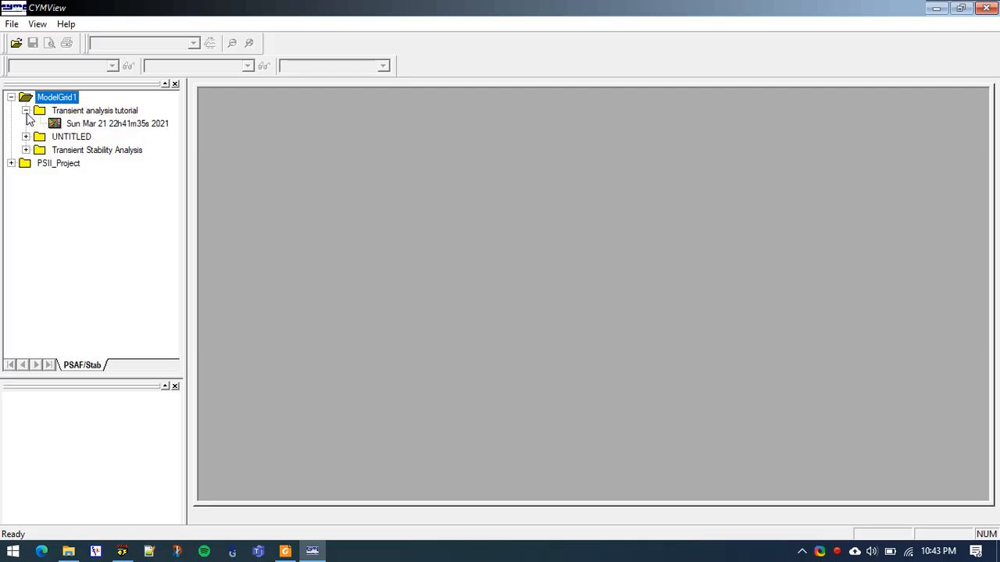
pyautogui.doubleClick(95, 125)
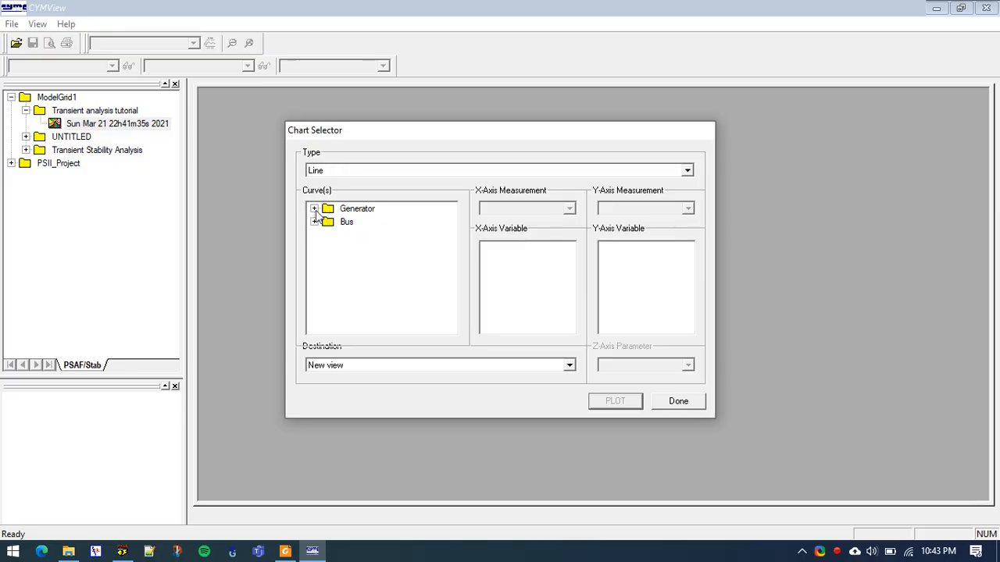
# Plot the speed of generators G1, G3 and G5 against time as a line chart in a new view and finish chart selection
pyautogui.click(314, 208)
pyautogui.click(359, 222)
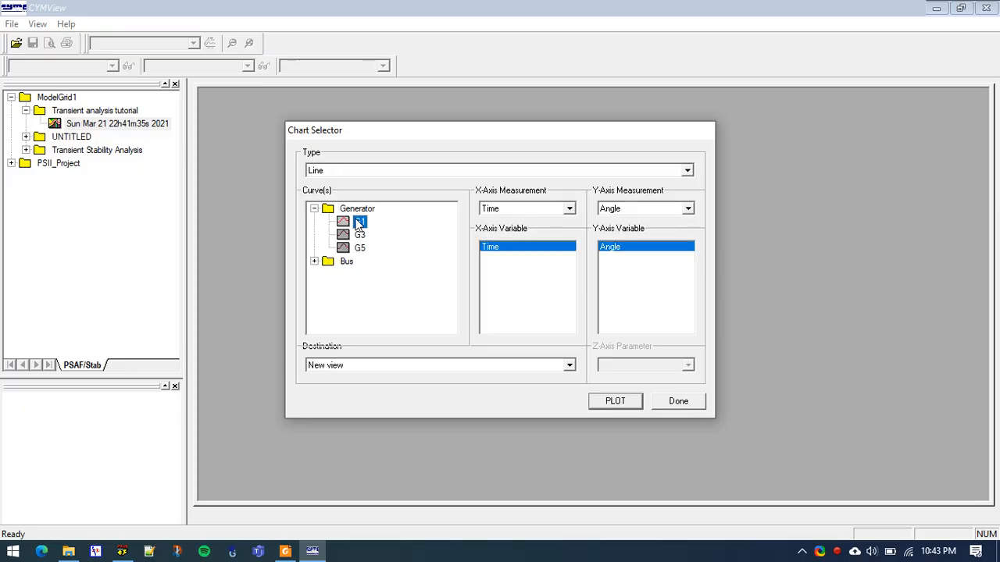
pyautogui.keyDown('ctrl'); pyautogui.click(359, 234); pyautogui.keyUp('ctrl')
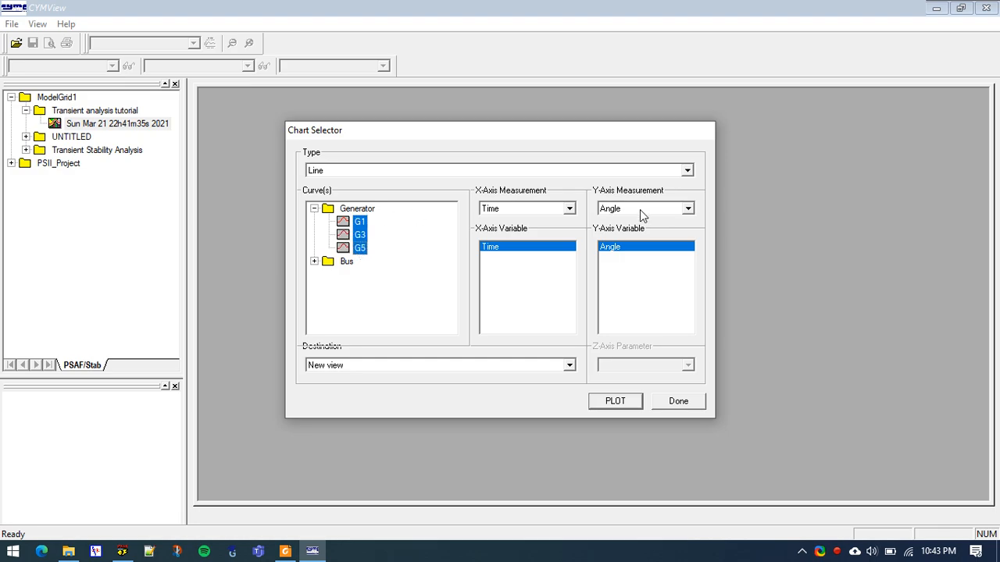
pyautogui.click(640, 210)
pyautogui.click(629, 231)
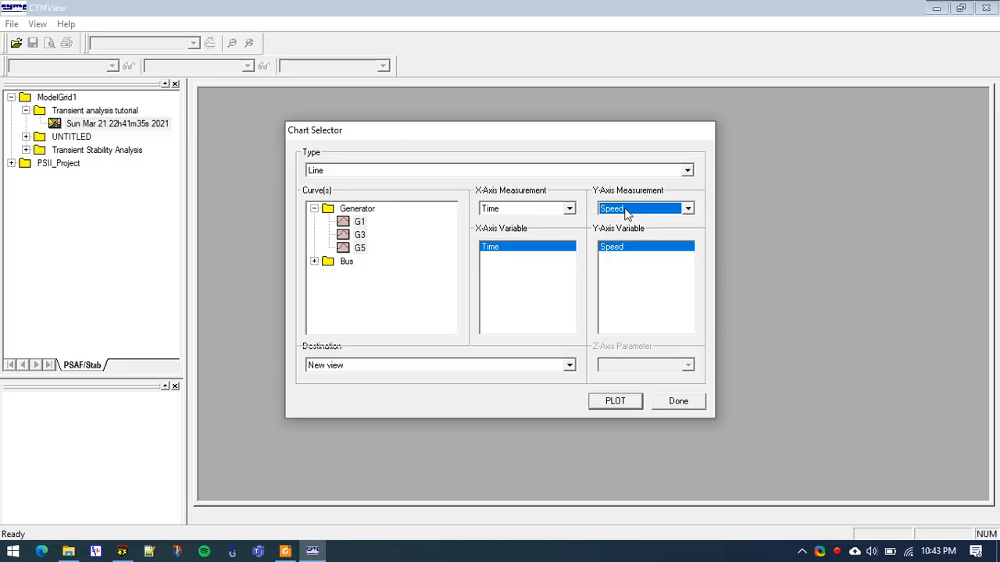
pyautogui.click(615, 401)
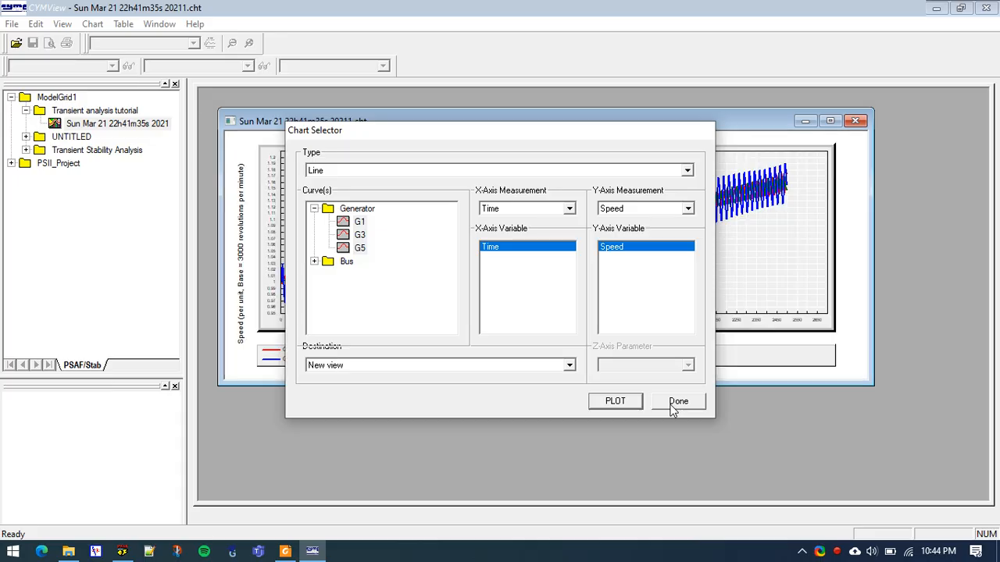
pyautogui.click(673, 408)
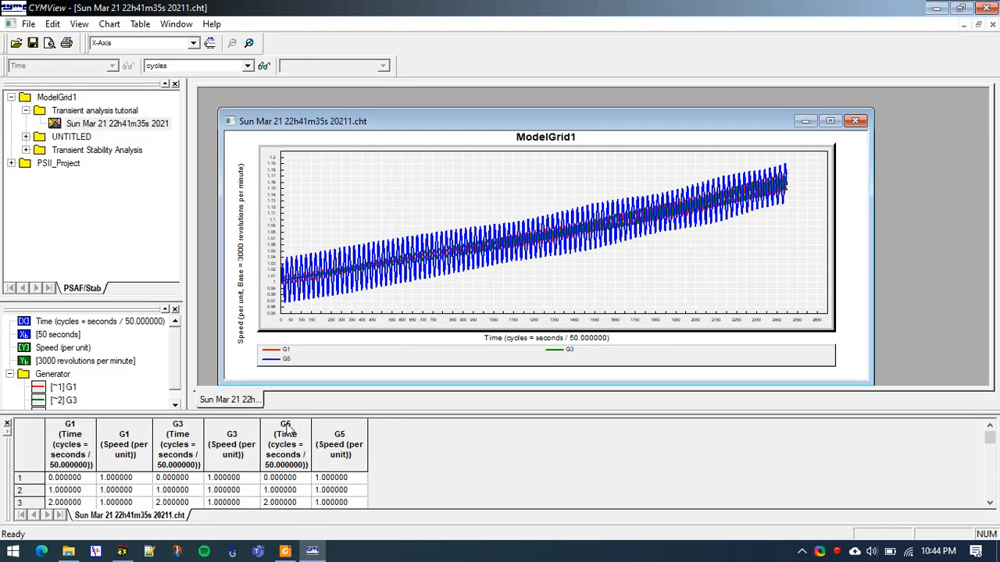
# Maximize the speed chart, enlarge its data table and examine the time and speed columns of G1, G3 and G5
pyautogui.click(830, 120)
pyautogui.moveTo(295, 412); pyautogui.dragTo(316, 261)
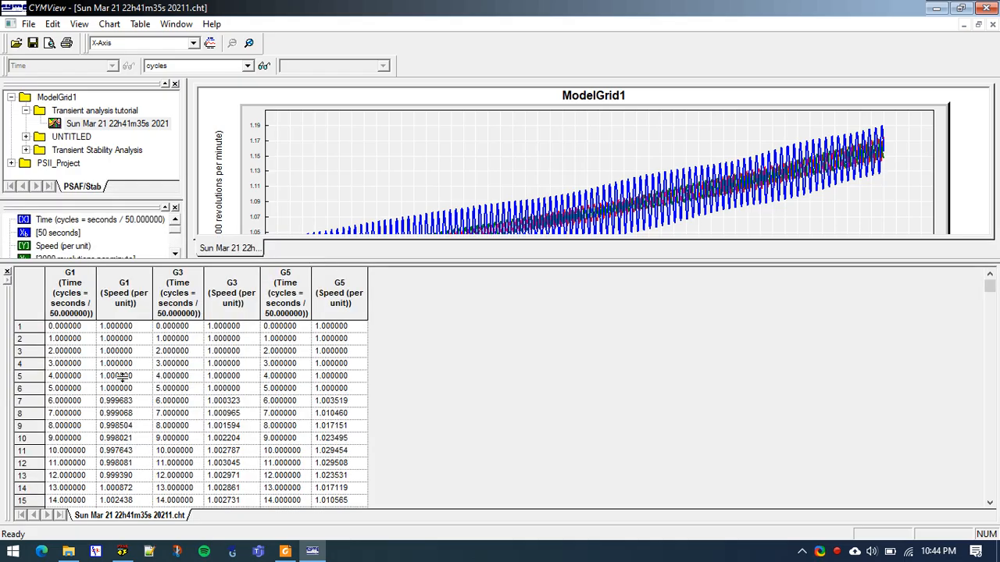
pyautogui.click(212, 391)
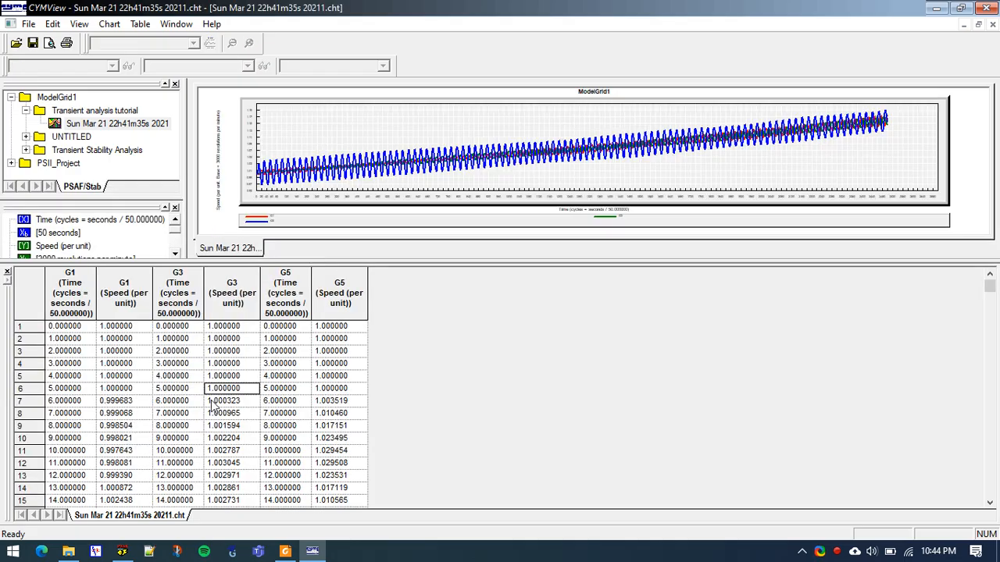
pyautogui.click(120, 301)
pyautogui.click(235, 303)
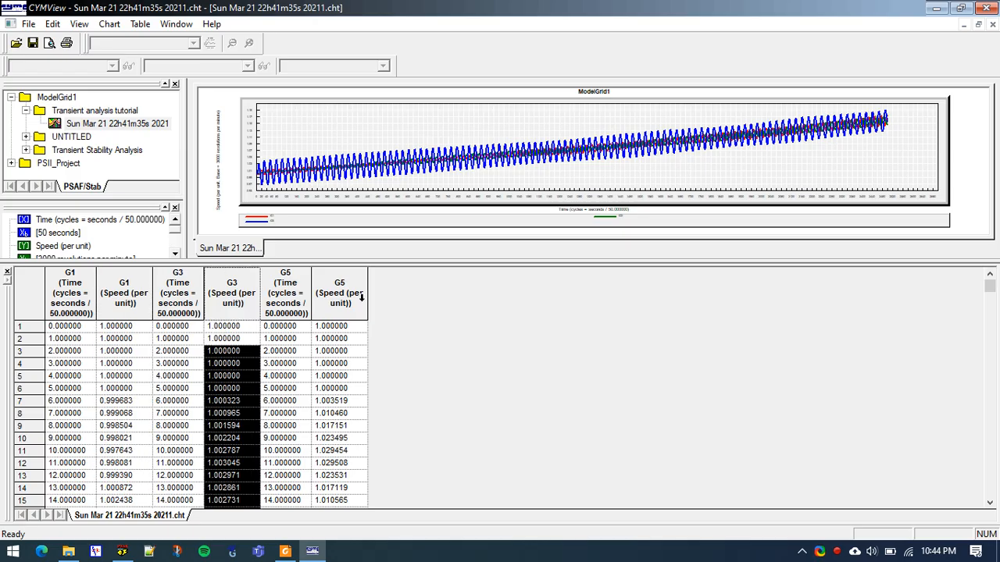
pyautogui.click(360, 300)
pyautogui.click(146, 364)
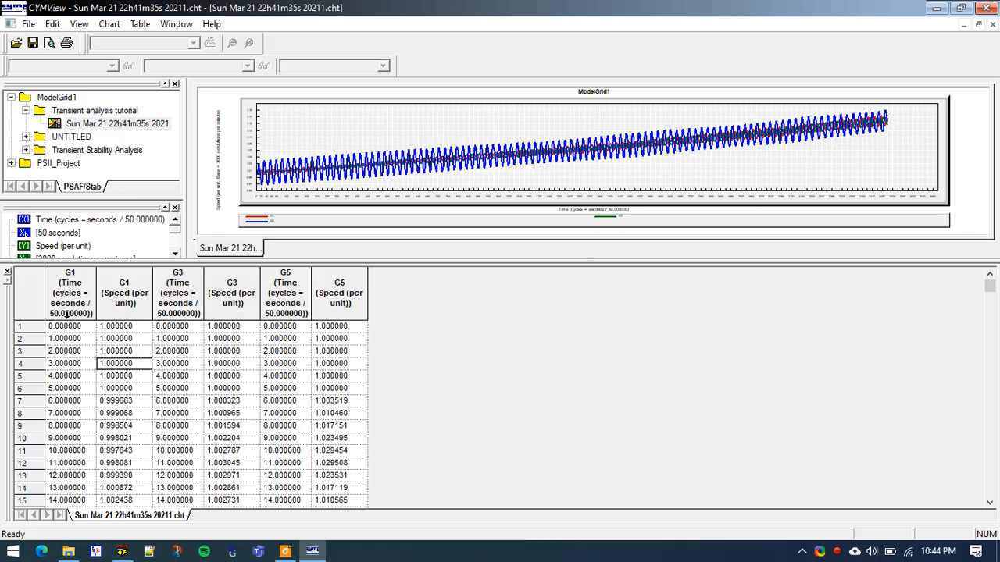
pyautogui.click(35, 301)
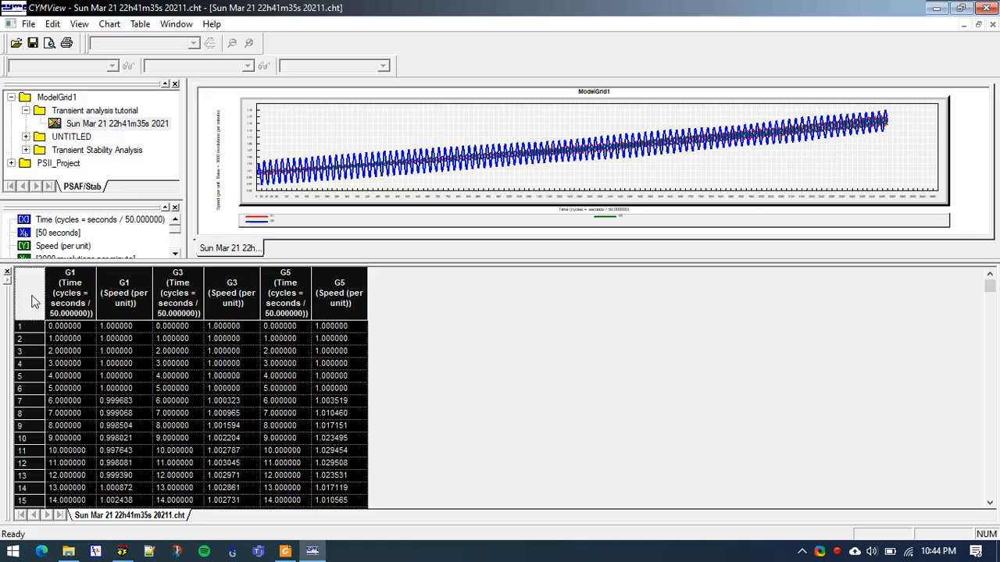
pyautogui.click(209, 355)
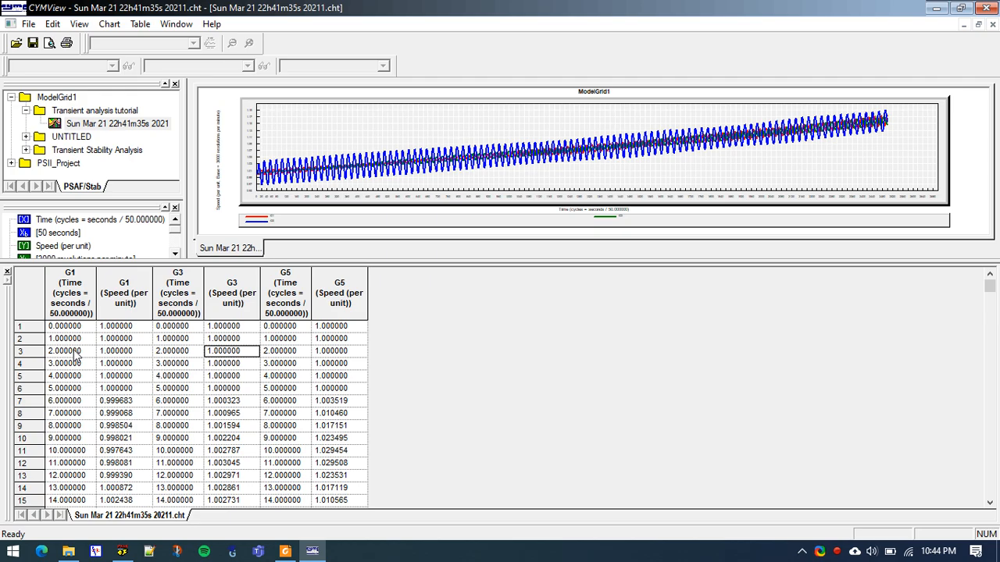
# Export the entire generator speed data table to Internet Explorer and bring up the exported page
pyautogui.click(26, 290)
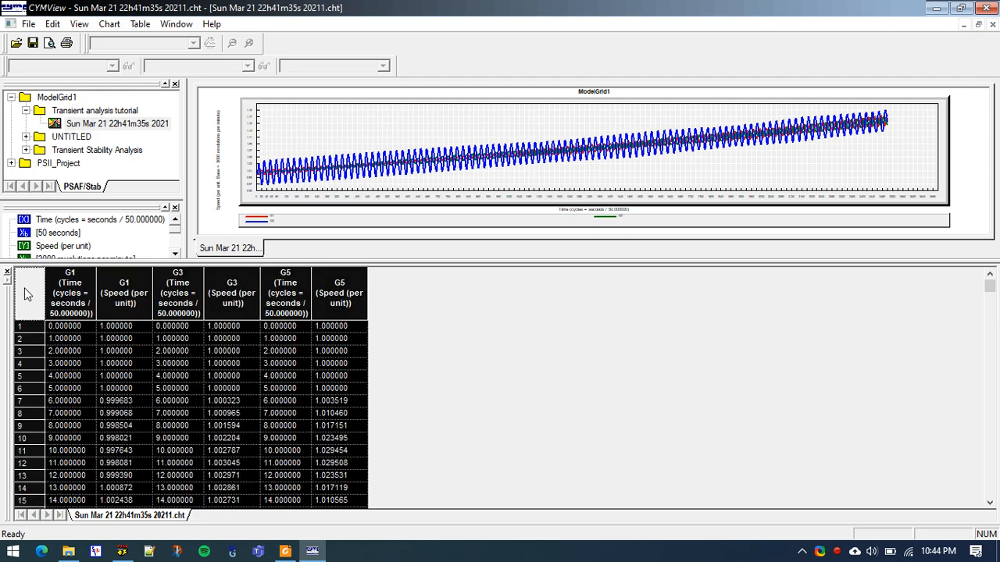
pyautogui.rightClick(27, 294)
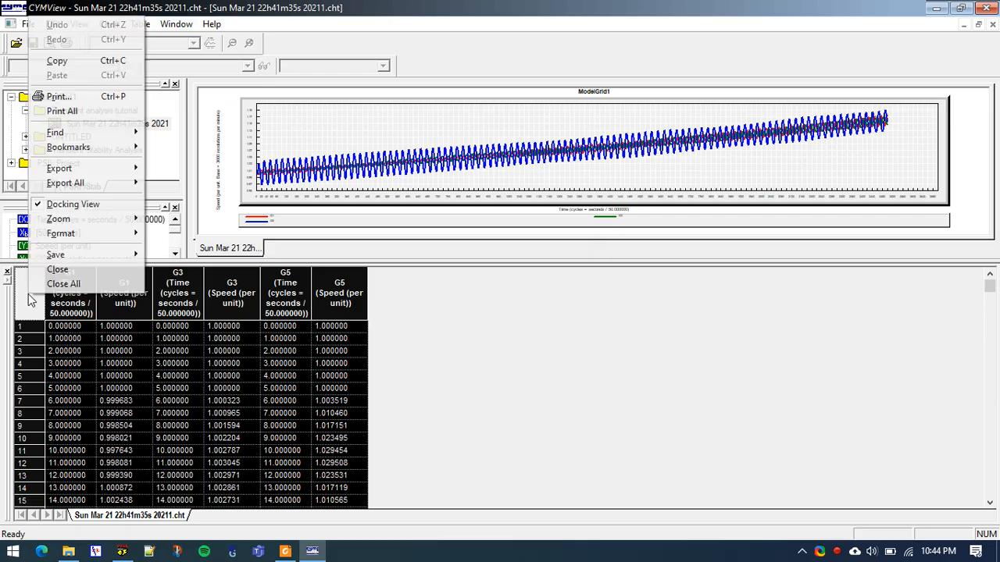
pyautogui.moveTo(76, 170)
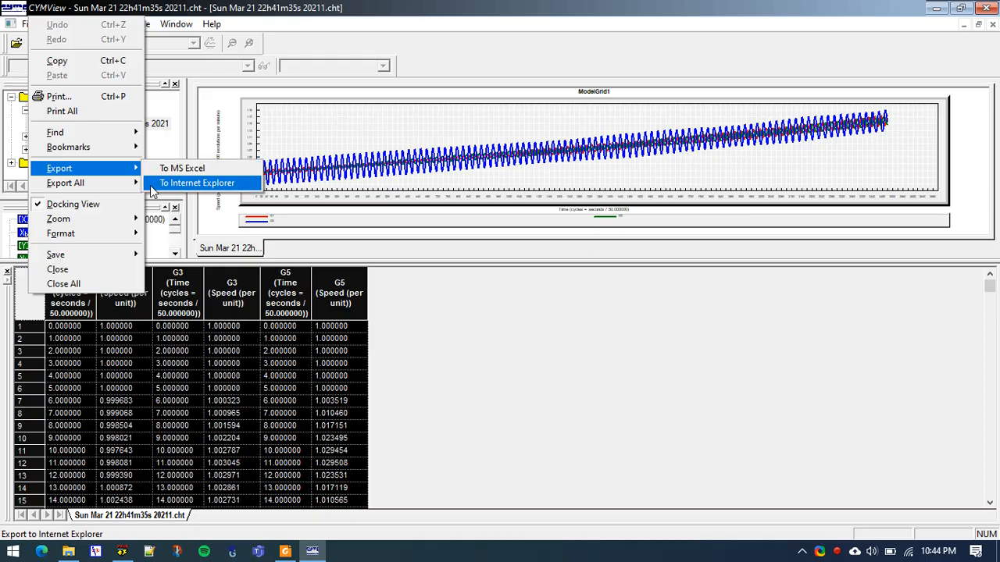
pyautogui.click(202, 185)
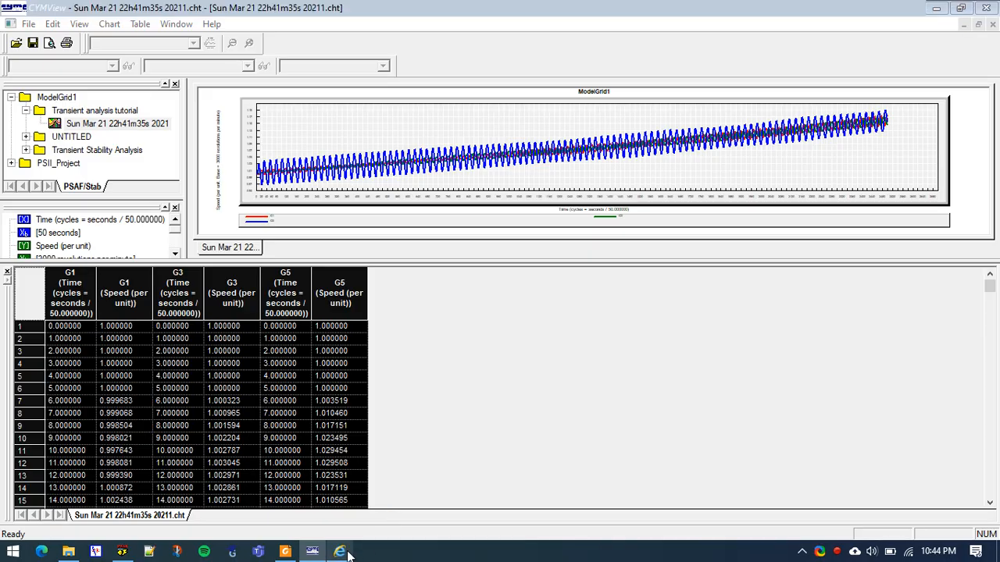
pyautogui.click(341, 551)
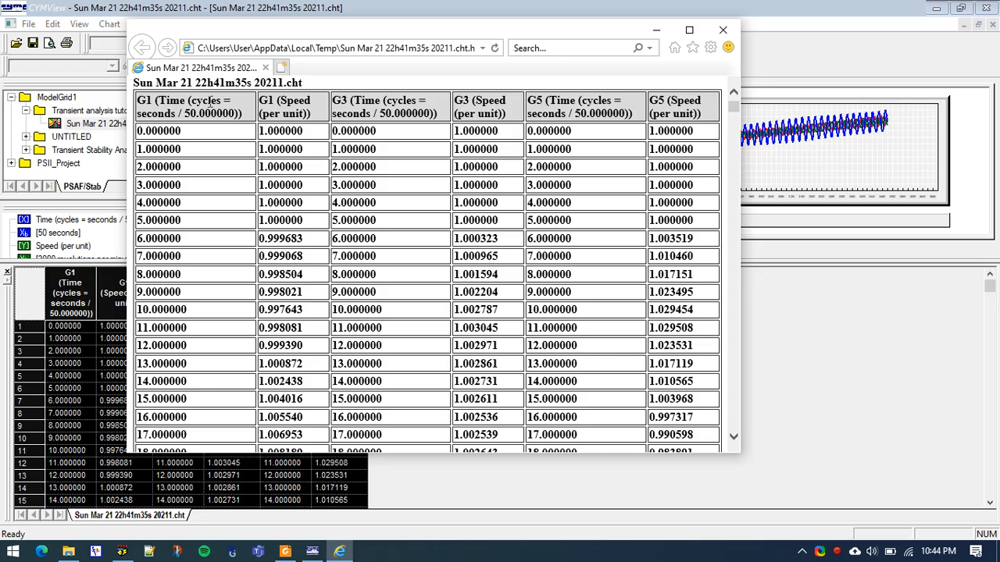
# Copy the whole exported speed table and paste it at cell A1 of a new blank Excel workbook
pyautogui.hotkey('ctrl', 'a')
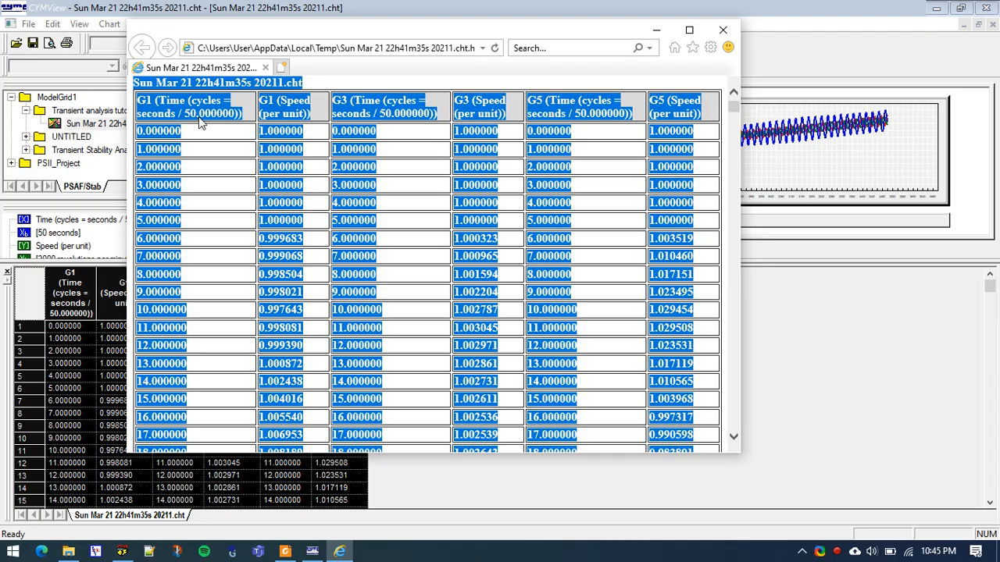
pyautogui.press('super')
pyautogui.write('excel')
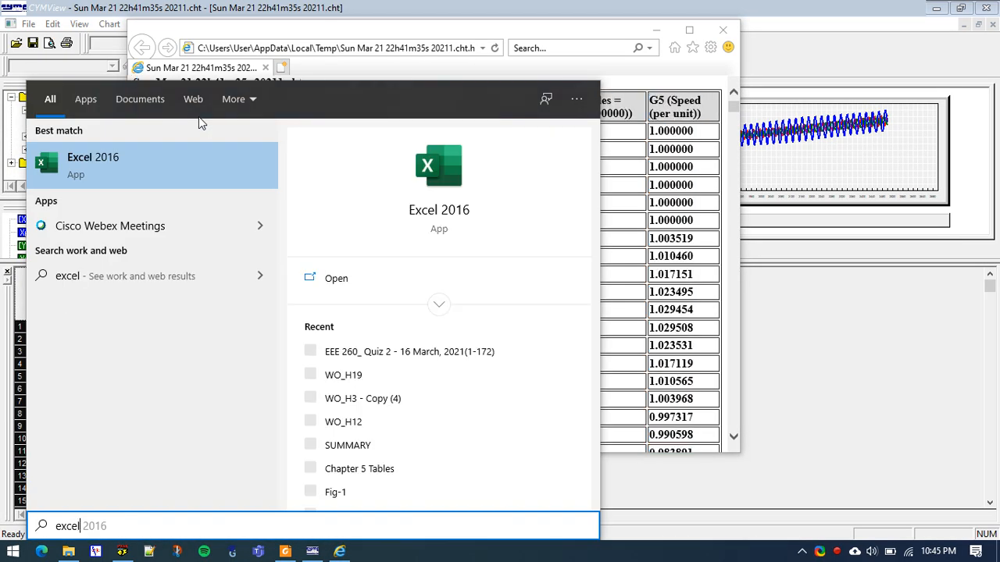
pyautogui.press('Return')
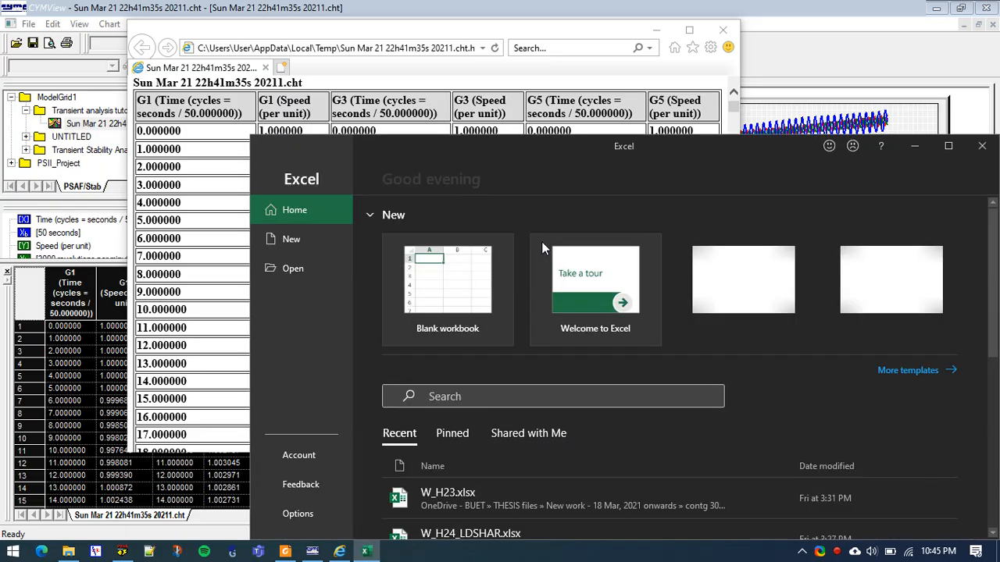
pyautogui.click(443, 306)
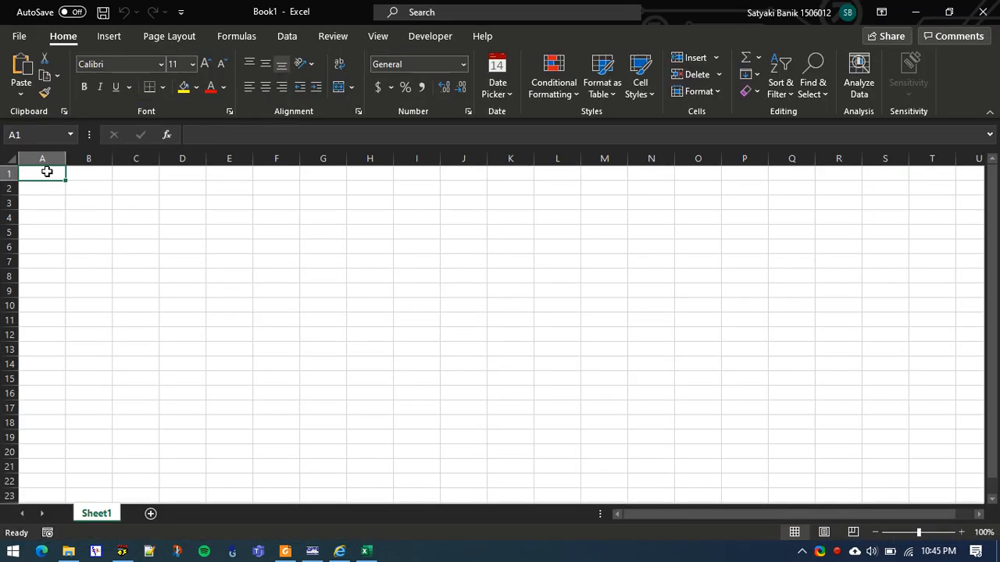
pyautogui.hotkey('ctrl', 'v')
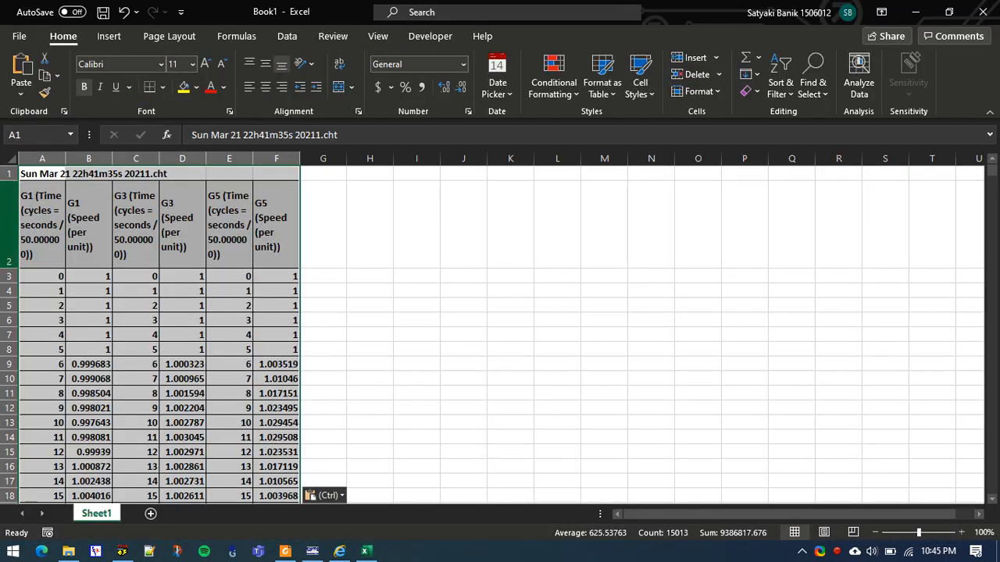
# Delete the chart file title row above the column headers in the worksheet and switch back to CYMView
pyautogui.click(11, 173)
pyautogui.rightClick(13, 175)
pyautogui.click(68, 318)
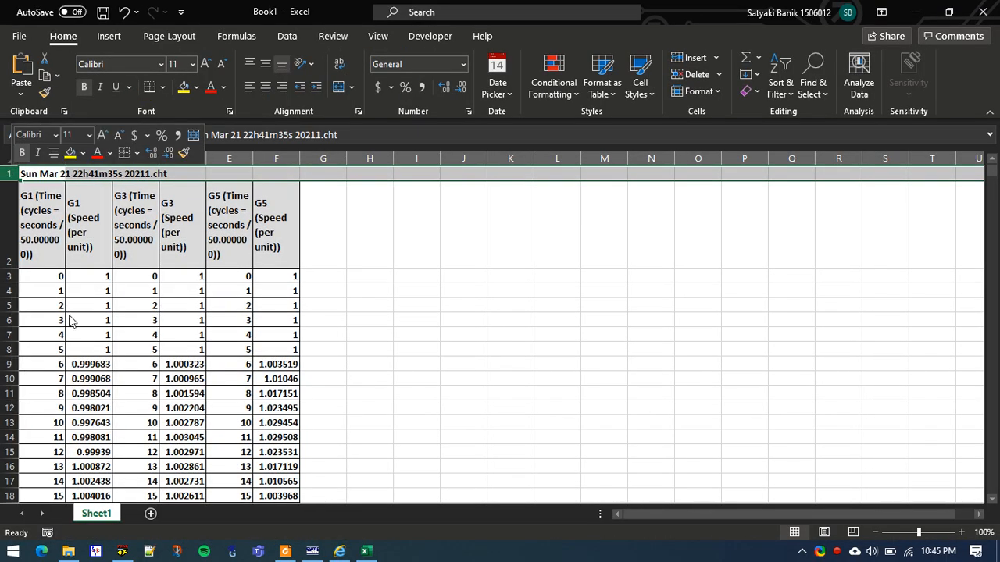
pyautogui.hotkey('alt', 'Tab')
pyautogui.hotkey('alt', 'Tab')
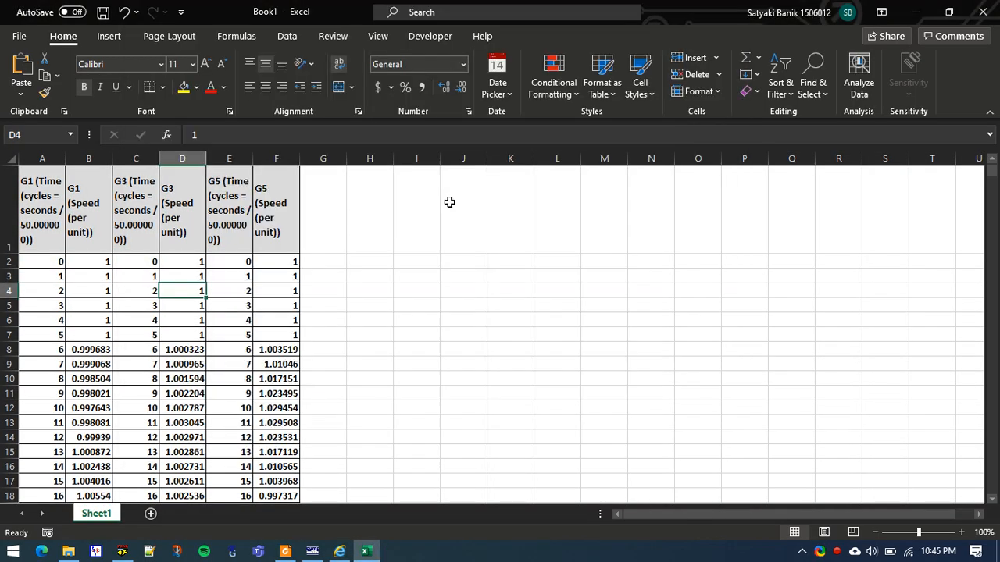
pyautogui.hotkey('alt', 'Tab')
pyautogui.hotkey('alt', 'Tab')
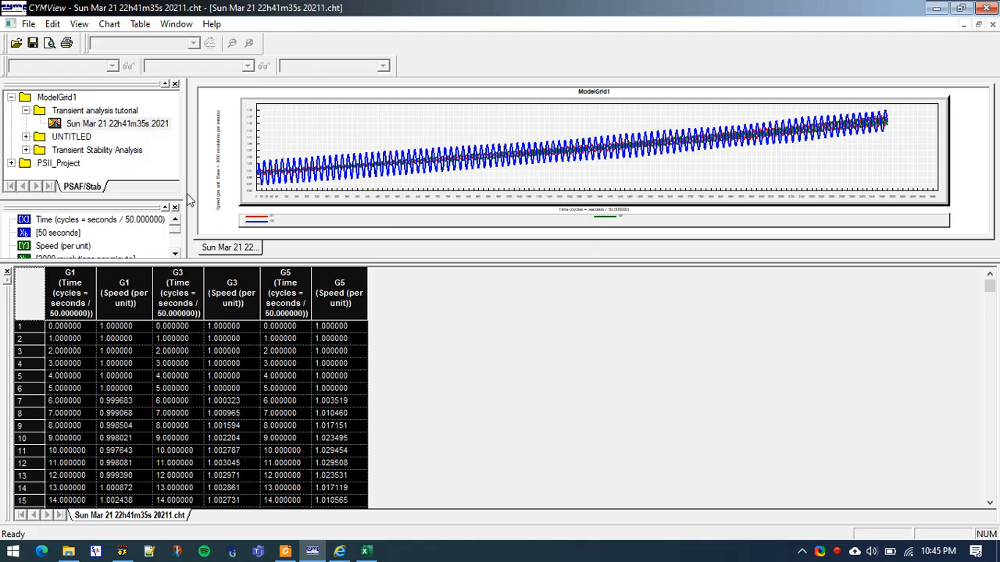
# Plot bus B7 frequency against time as a line chart in a new view from the Transient analysis tutorial study
pyautogui.doubleClick(75, 125)
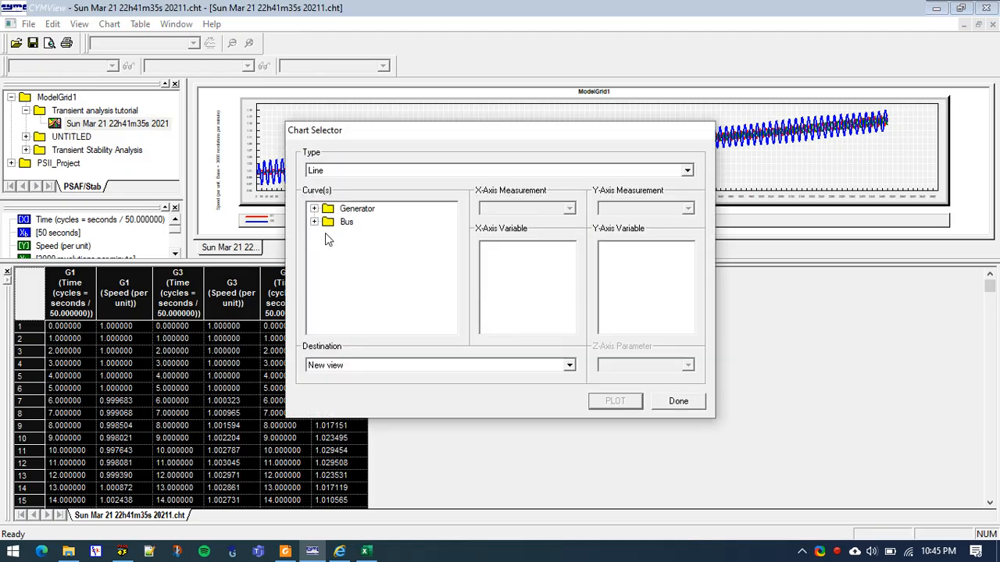
pyautogui.click(314, 221)
pyautogui.click(359, 313)
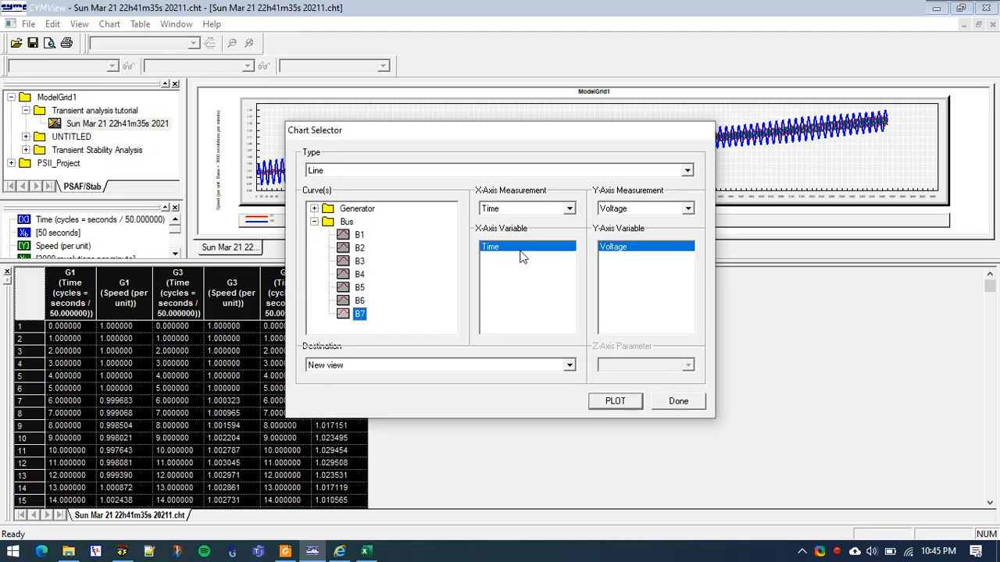
pyautogui.click(652, 208)
pyautogui.click(617, 234)
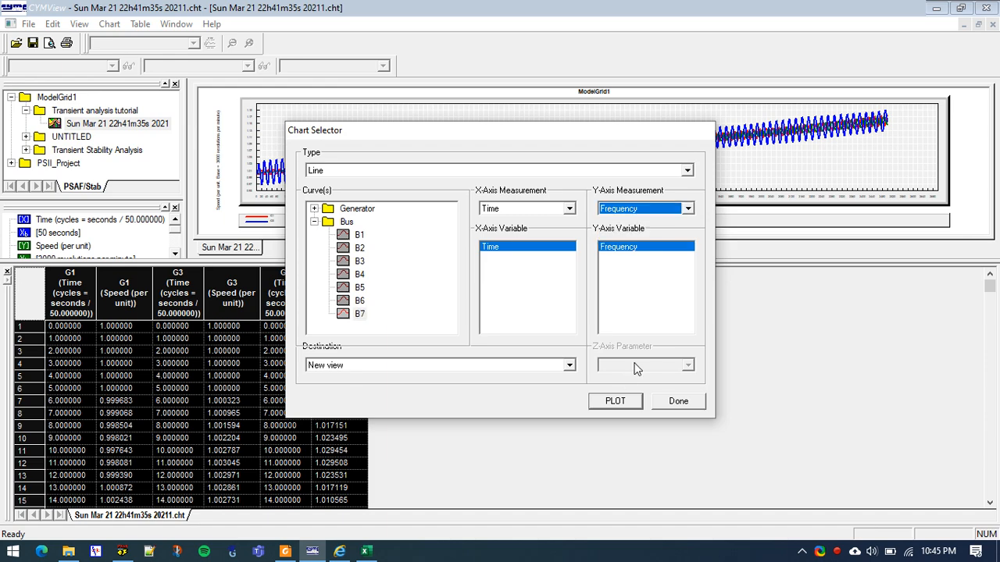
pyautogui.click(615, 404)
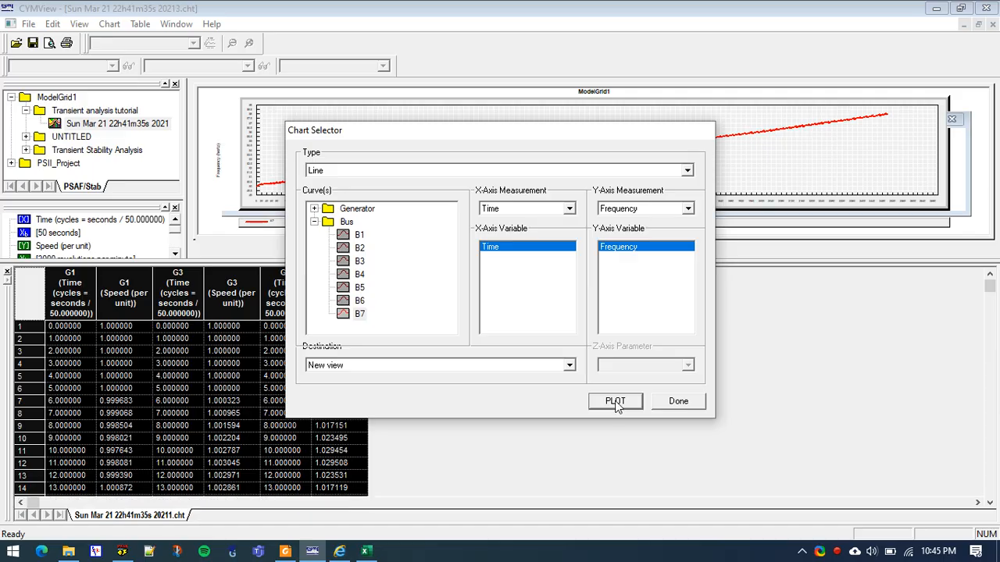
pyautogui.click(677, 401)
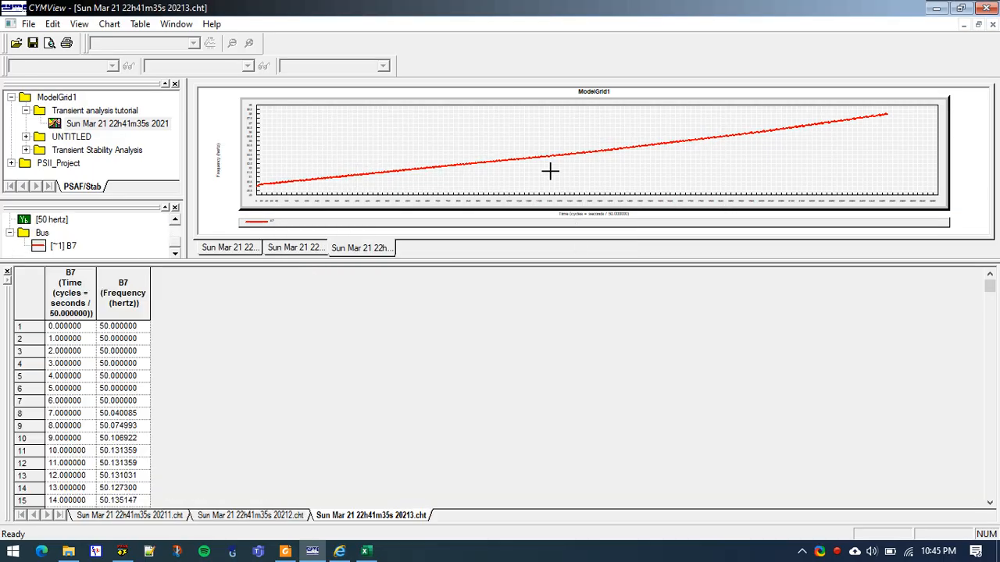
# Select the entire B7 time and frequency table and bring up its export options
pyautogui.click(35, 300)
pyautogui.rightClick(35, 293)
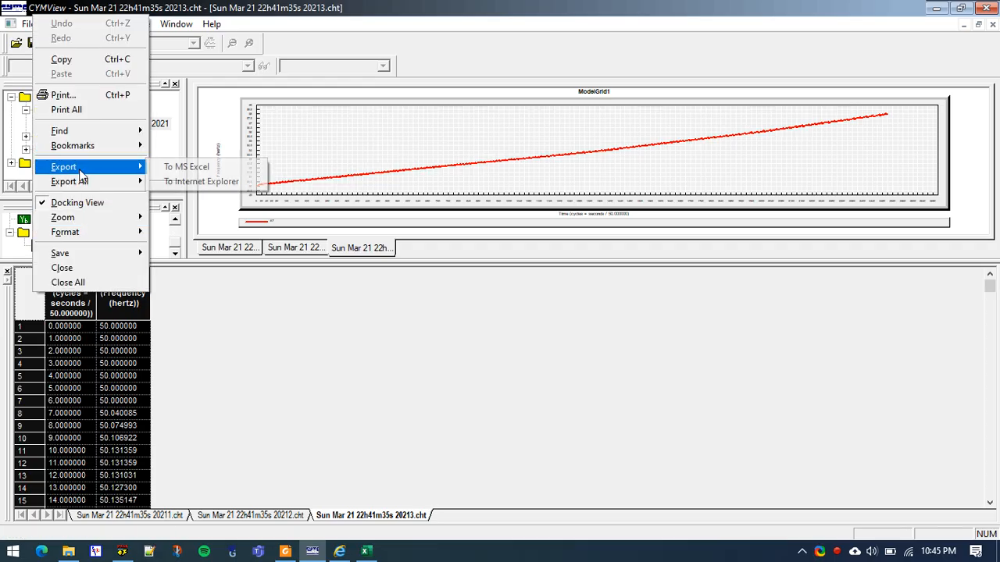
# Switch to the Excel workbook and examine the G1, G3 and G5 speed data and column headers
pyautogui.click(371, 553)
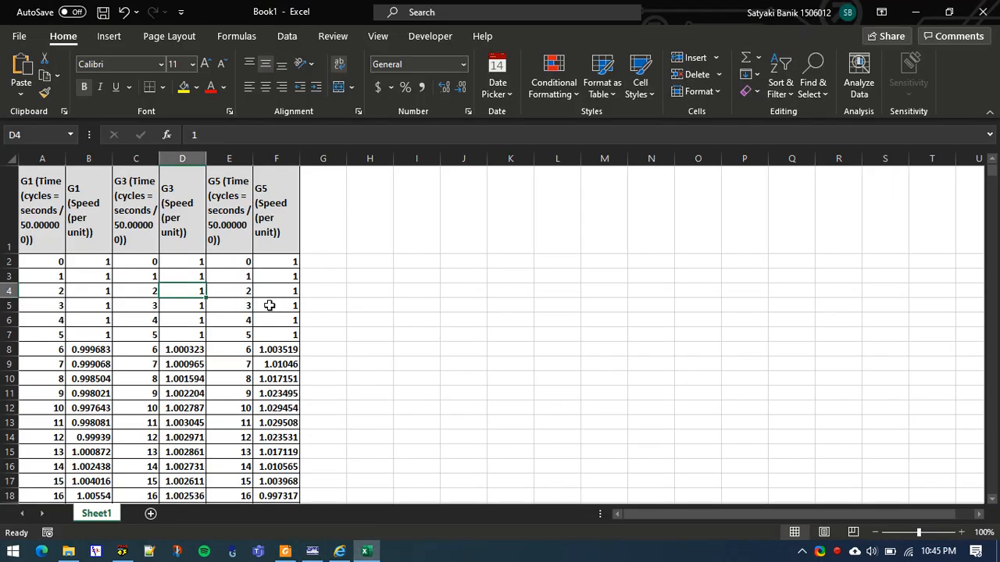
pyautogui.click(268, 305)
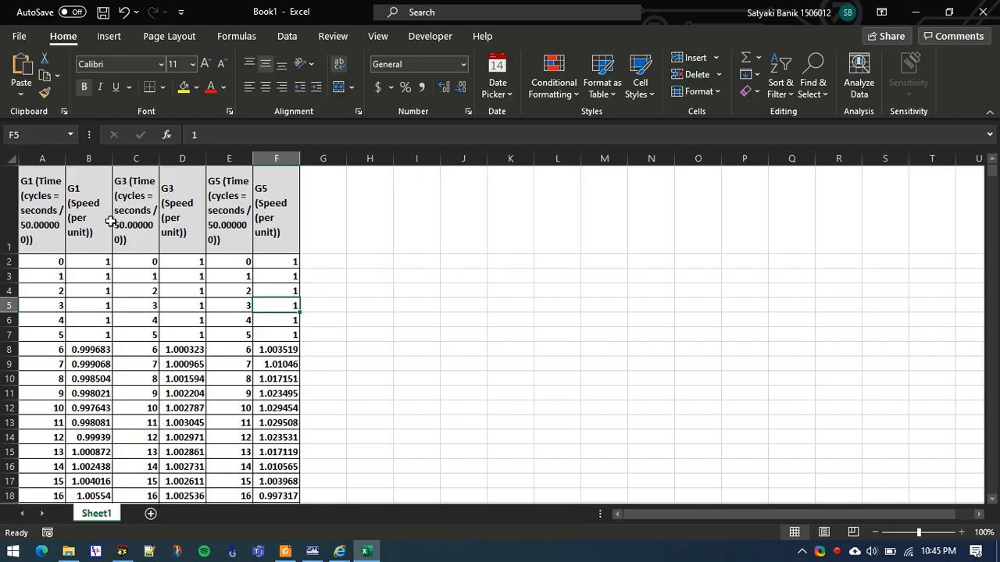
pyautogui.click(179, 186)
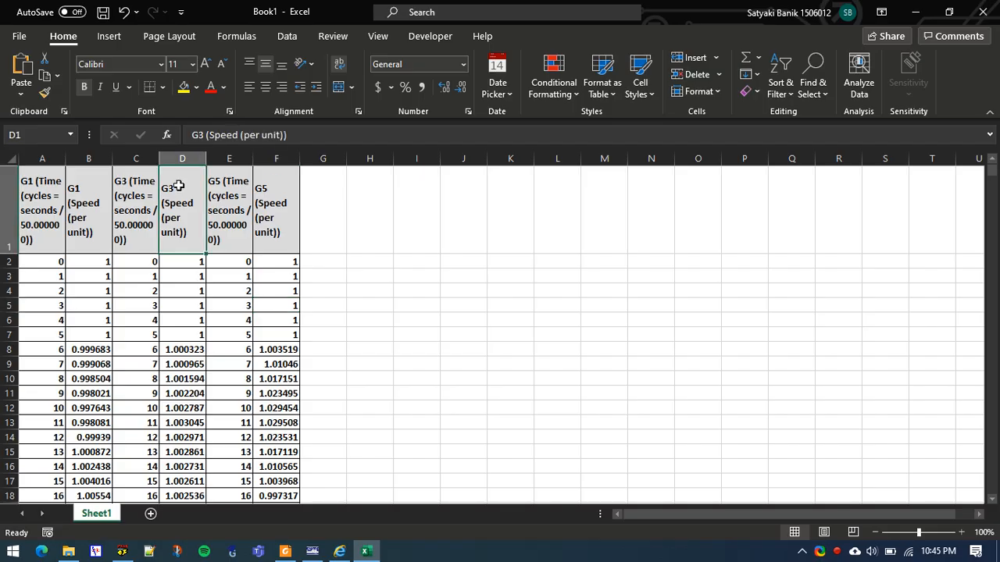
pyautogui.click(72, 189)
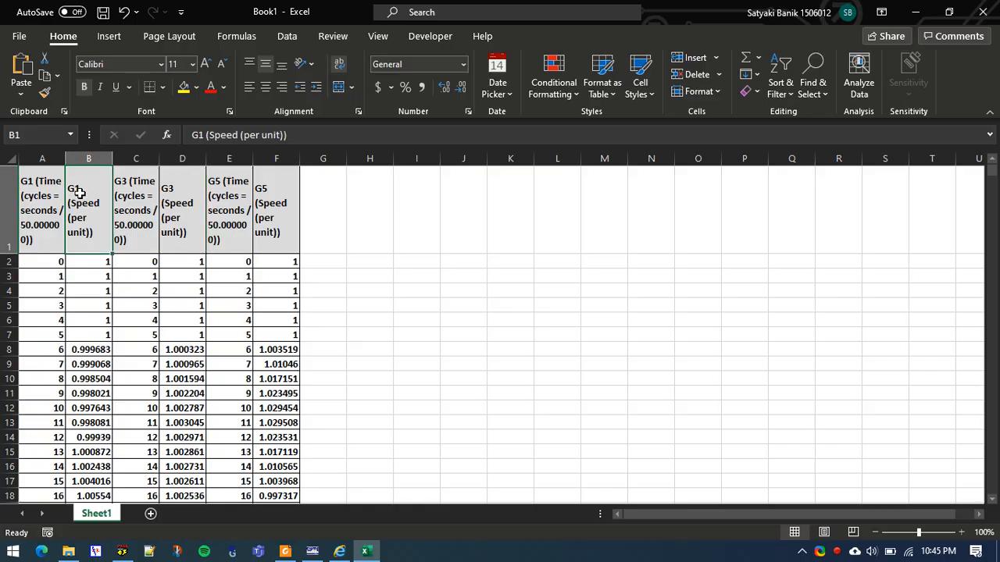
# Minimize Excel to return to CYMView and enlarge the B7 frequency chart area above the data table
pyautogui.click(915, 11)
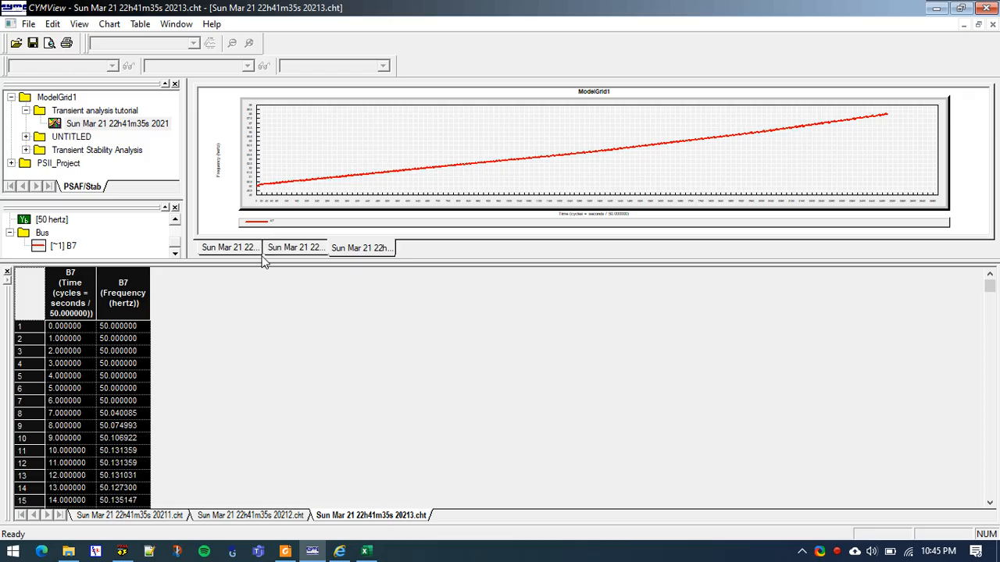
pyautogui.moveTo(264, 263); pyautogui.dragTo(253, 360)
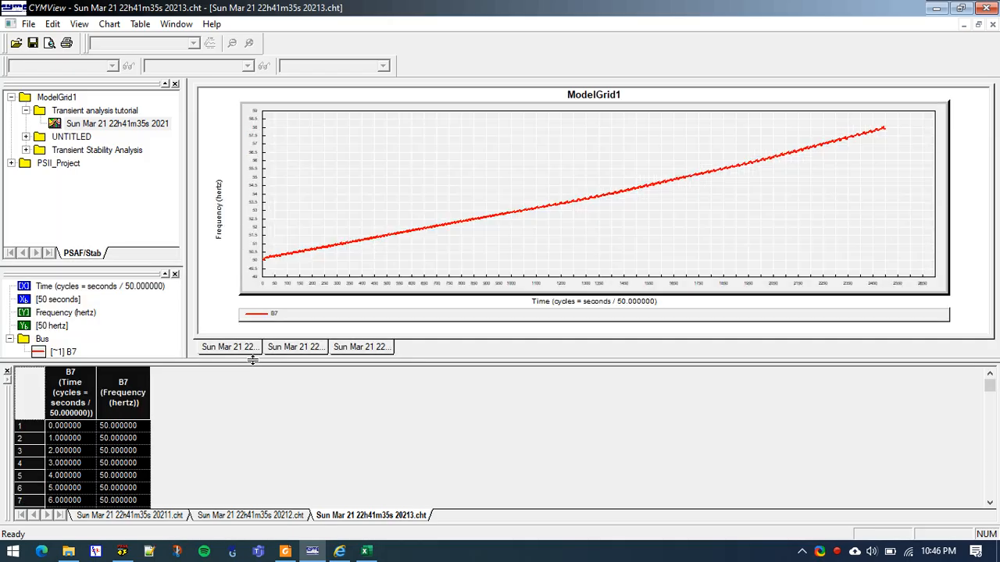